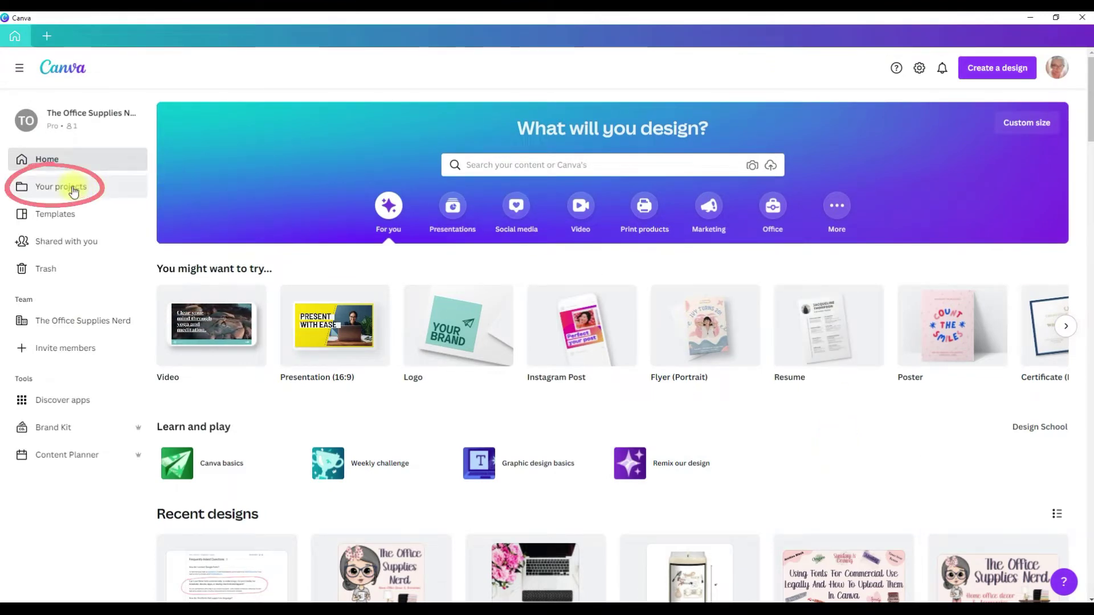
# - Go to Your projects, expand the full folder list, and open the + Add new menu
pyautogui.click(74, 191)
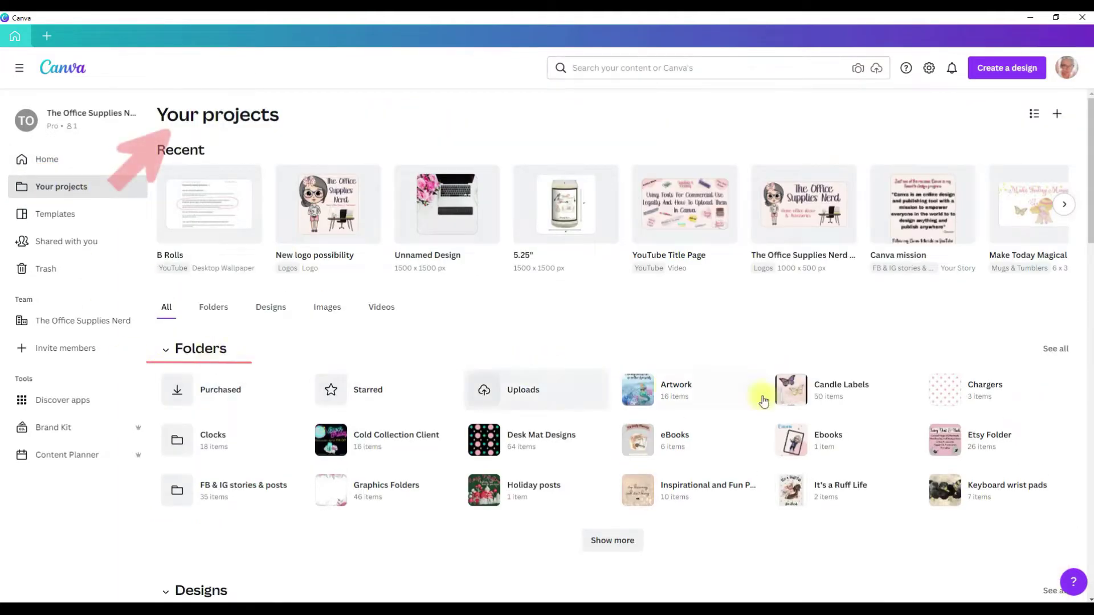
pyautogui.click(611, 539)
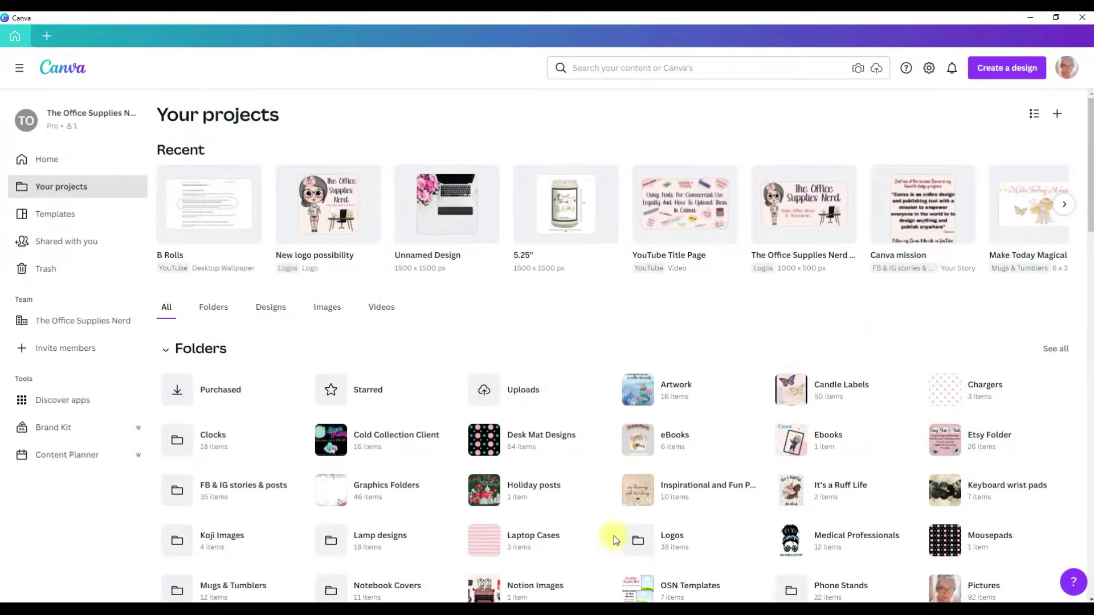
pyautogui.scroll(-2, 584, 398)
pyautogui.scroll(2, 500, 295)
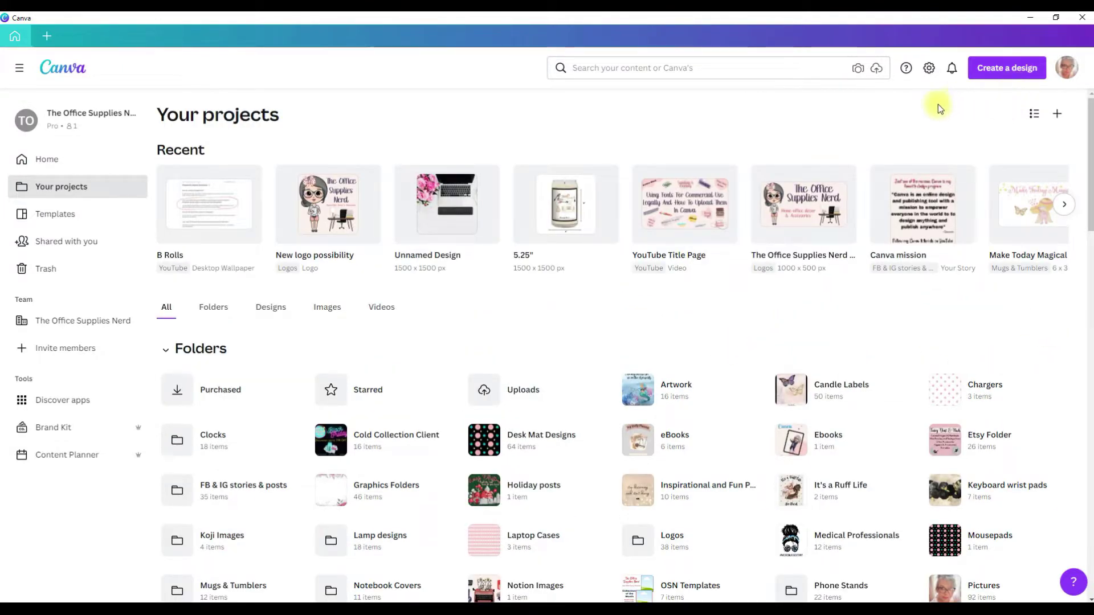
pyautogui.click(1052, 117)
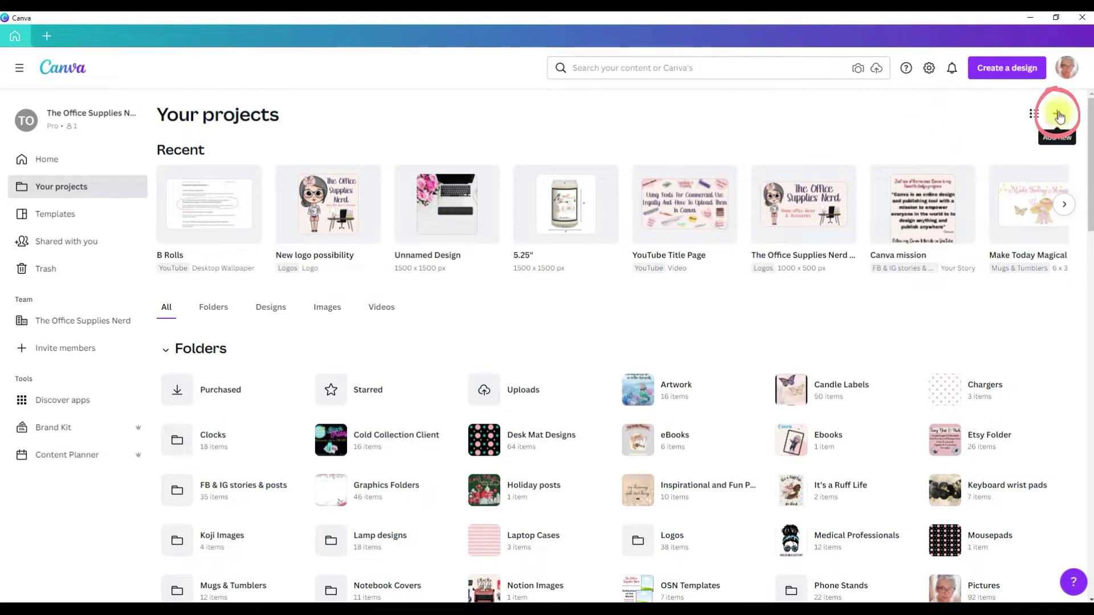
pyautogui.click(1057, 116)
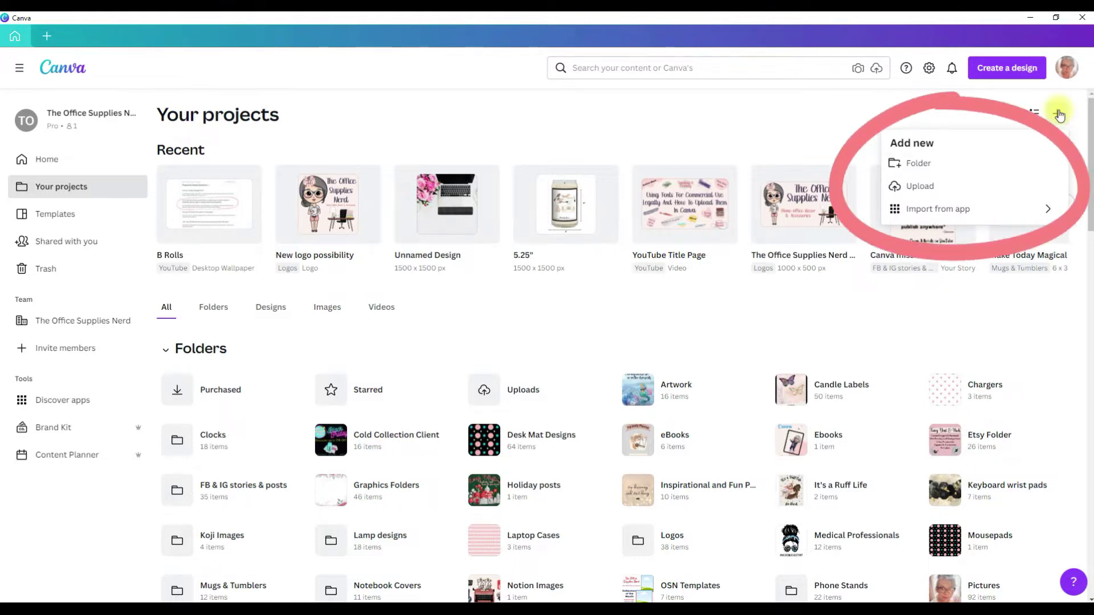
# - Create a new empty folder named 'AAA' from the Add new menu
pyautogui.click(942, 164)
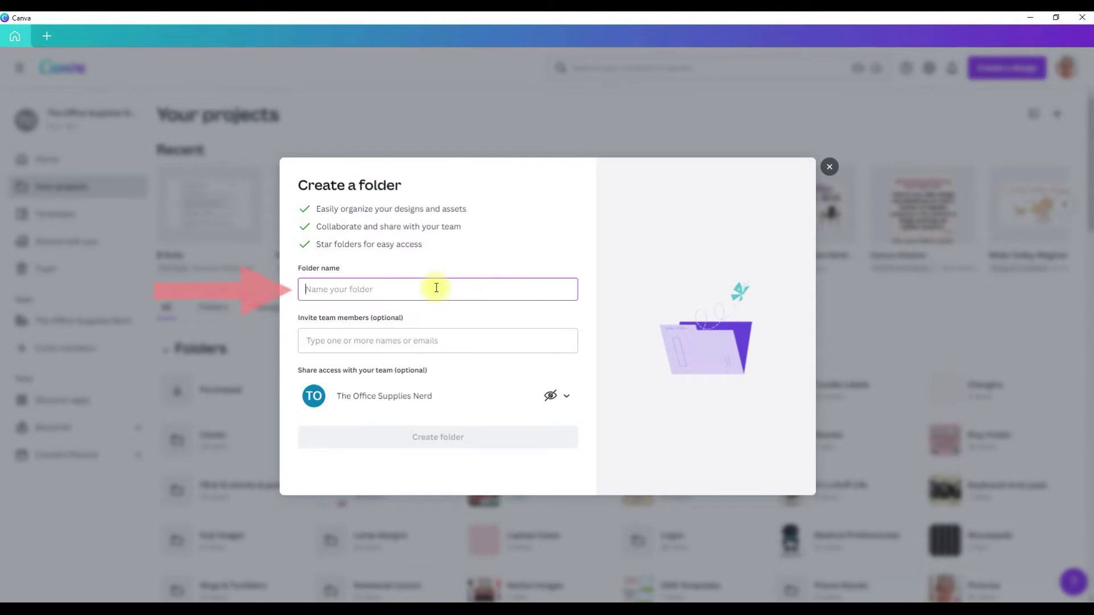
pyautogui.write('AAA')
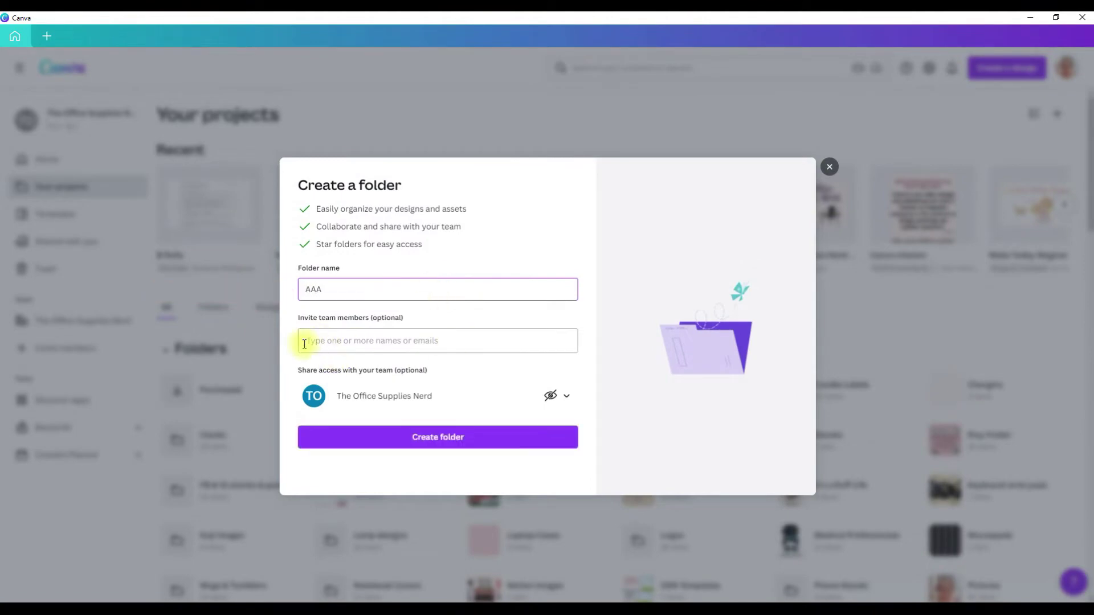
pyautogui.click(439, 438)
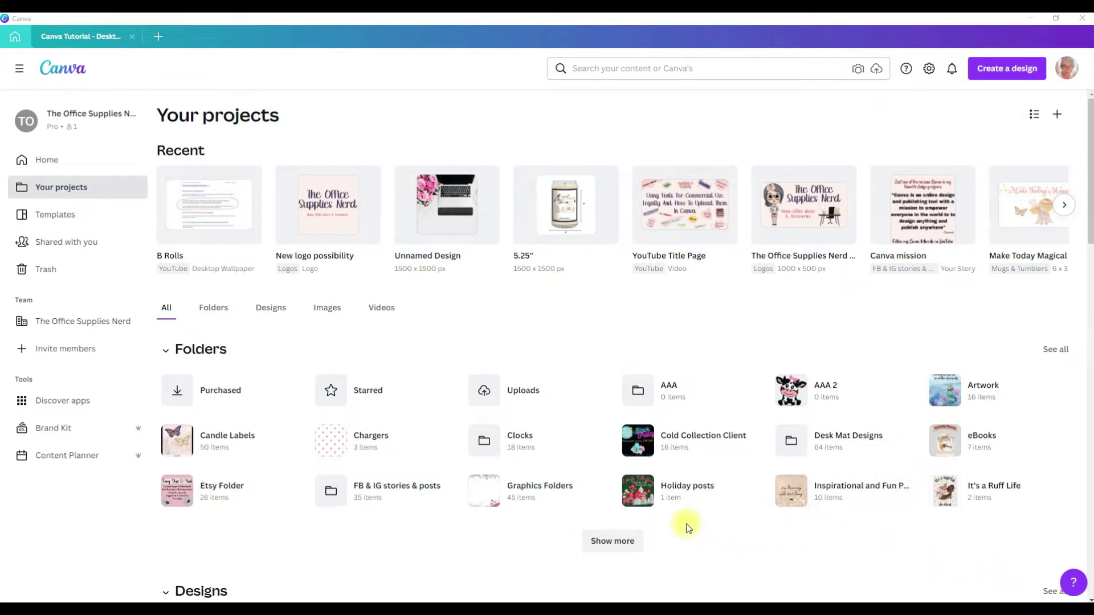
# - Open Graphics Folders, expand its full subfolder grid, then return to Your projects
pyautogui.click(529, 495)
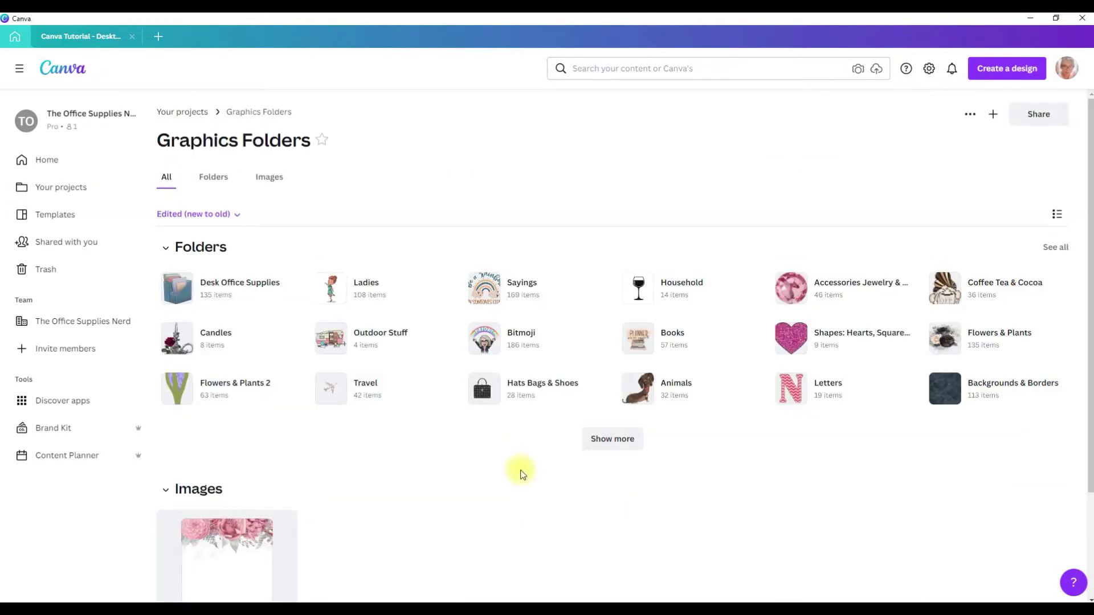
pyautogui.click(615, 439)
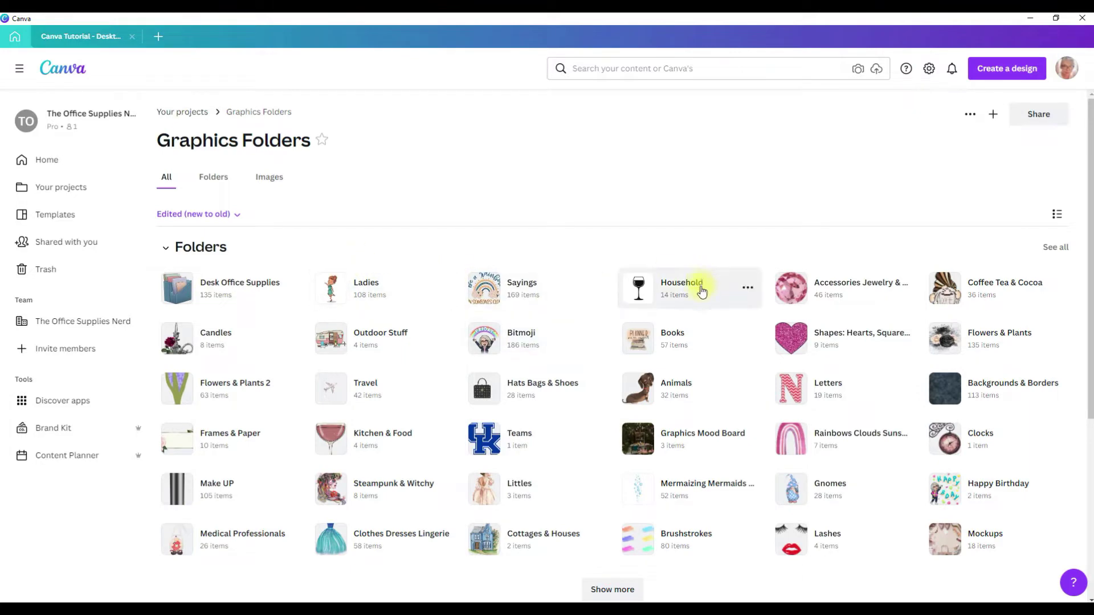
pyautogui.scroll(-4, 661, 365)
pyautogui.click(612, 362)
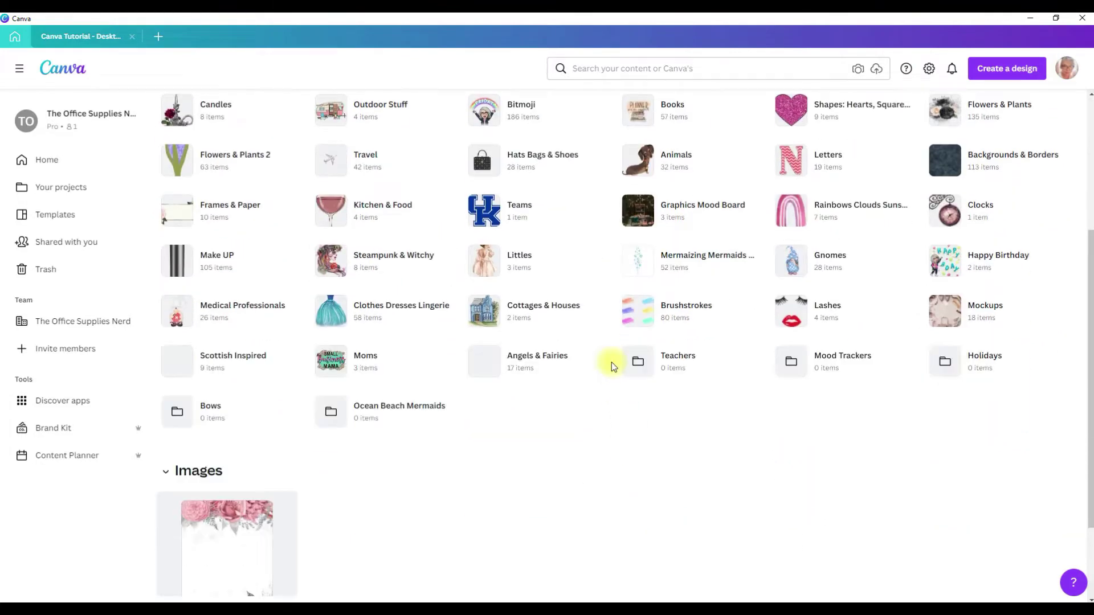
pyautogui.scroll(4, 279, 285)
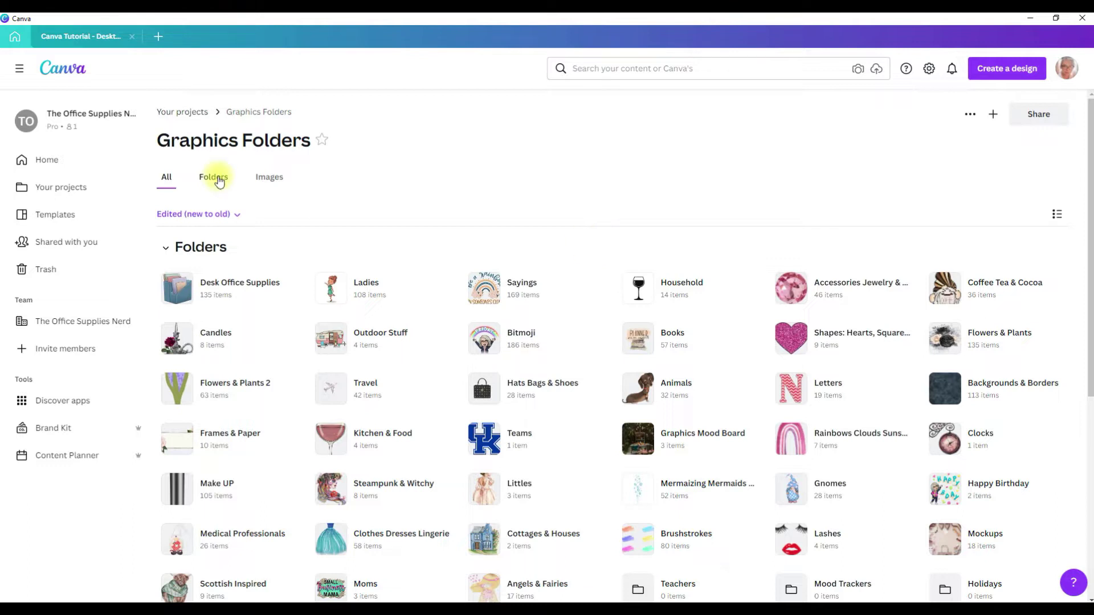
pyautogui.click(193, 112)
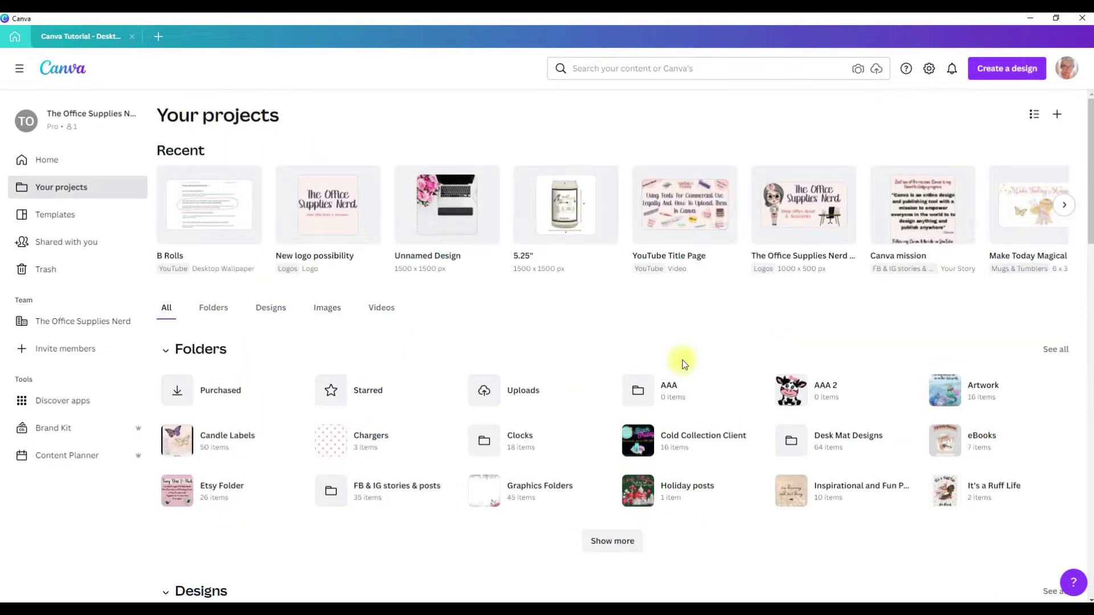
# - Inside the AAA folder, add a new subfolder named 'AAA 3', then return to Your projects
pyautogui.click(696, 392)
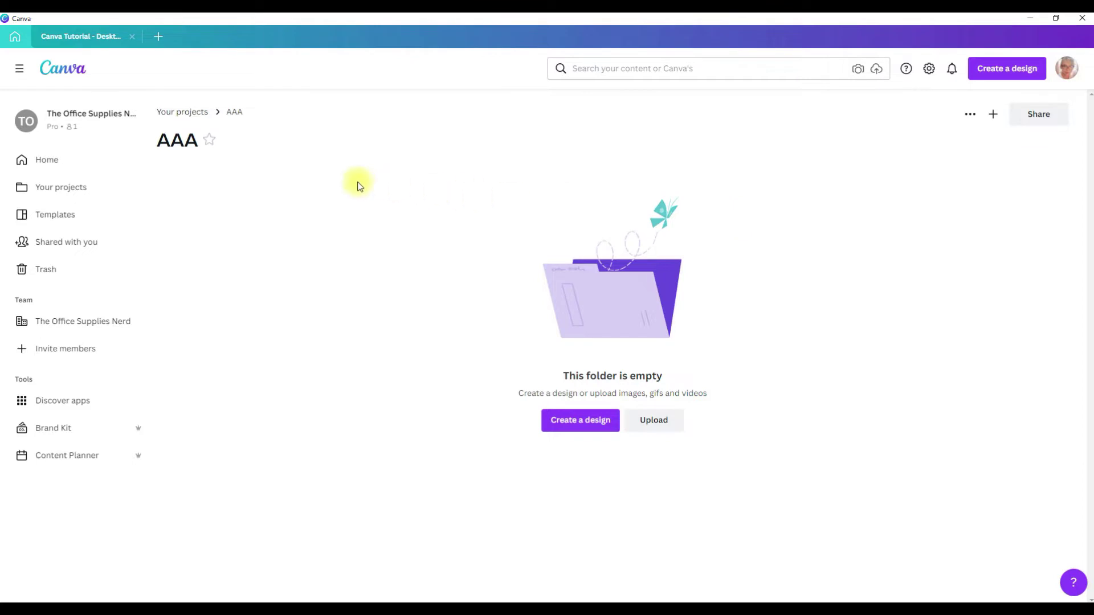
pyautogui.click(992, 118)
pyautogui.click(913, 164)
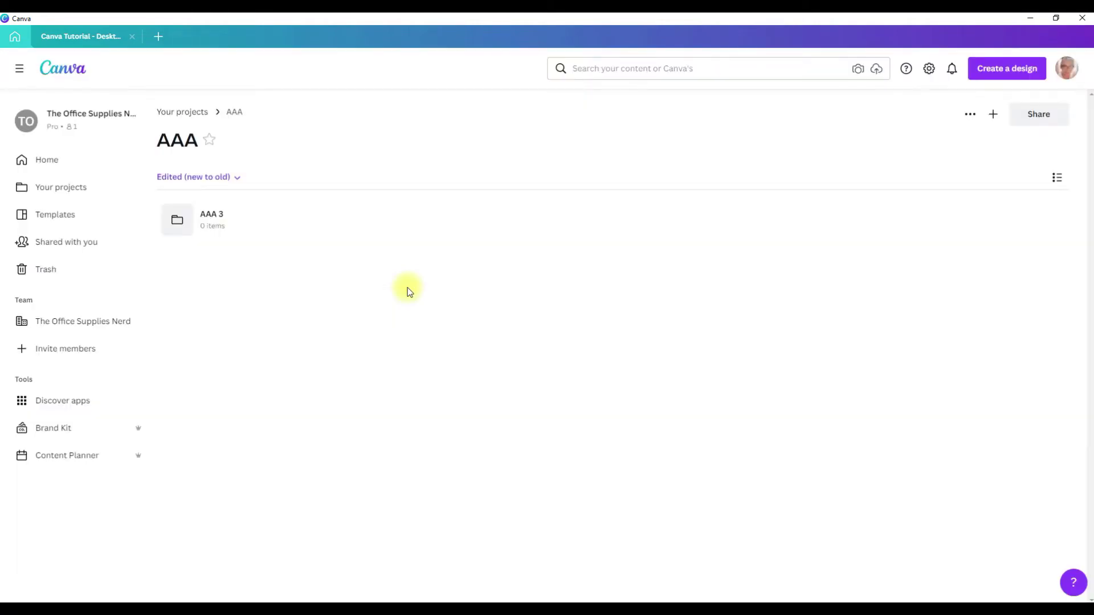
pyautogui.click(188, 112)
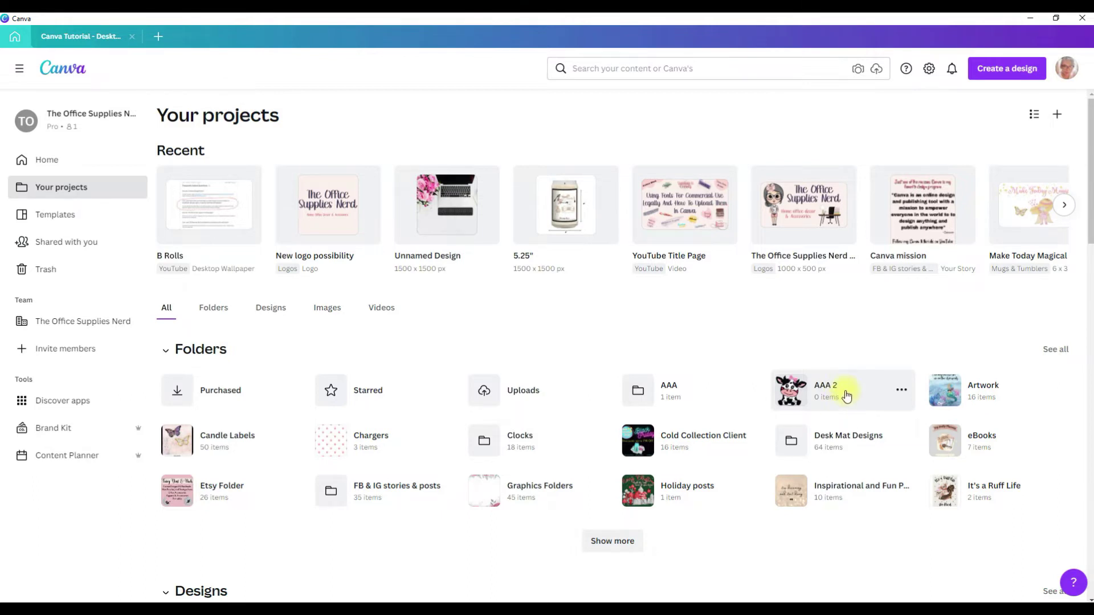
# - Drag AAA 2 into AAA, then move Artboard 1 copy 9.png from AAA 2 into AAA
pyautogui.moveTo(847, 393); pyautogui.dragTo(725, 374)
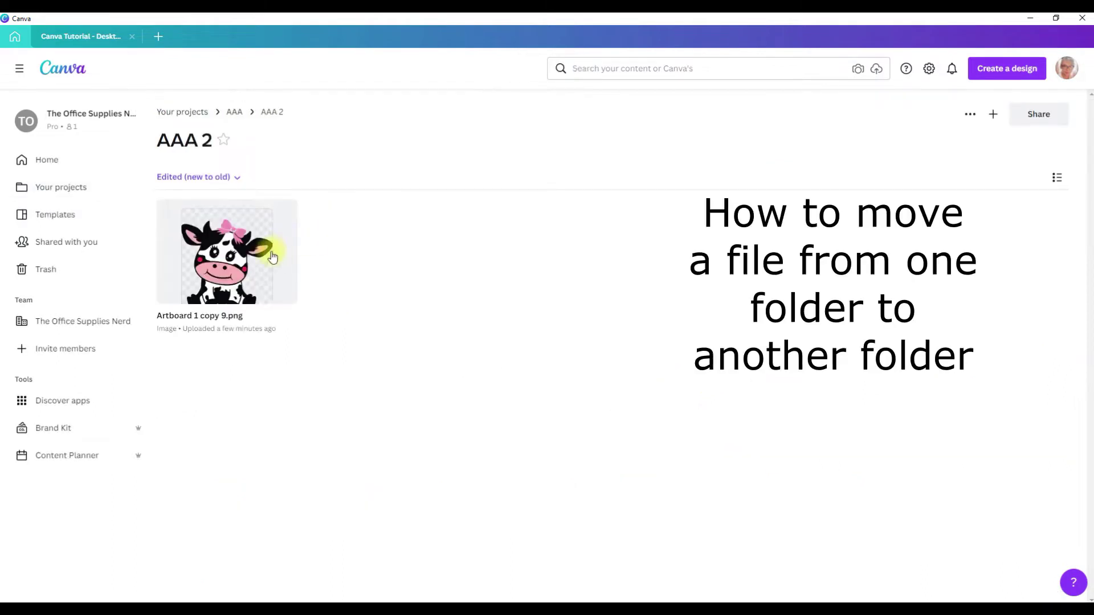
pyautogui.moveTo(245, 268)
pyautogui.click(285, 216)
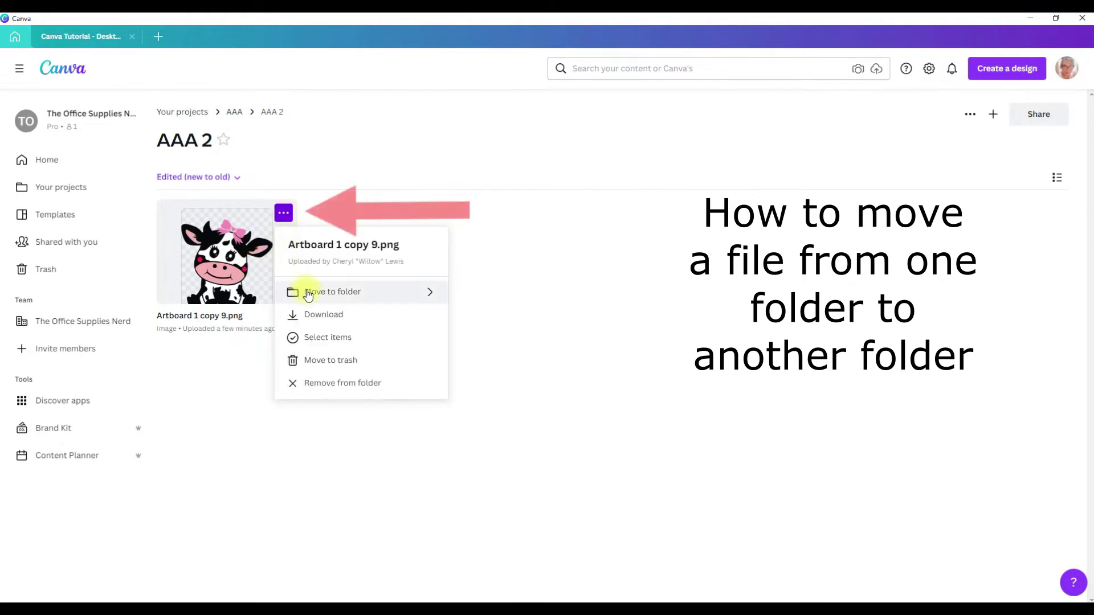
pyautogui.click(363, 293)
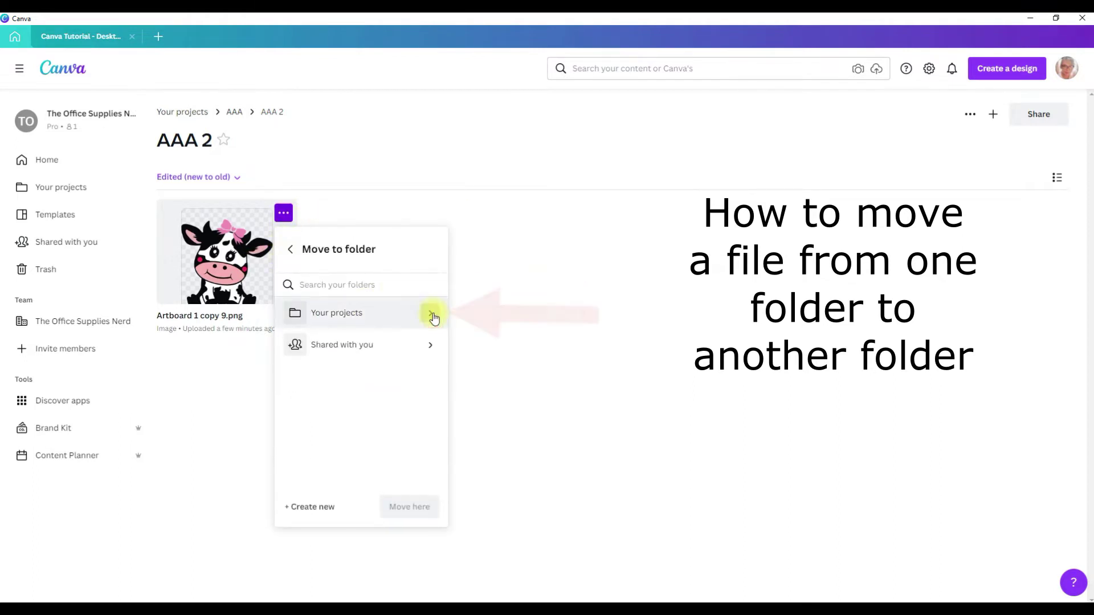
pyautogui.click(432, 315)
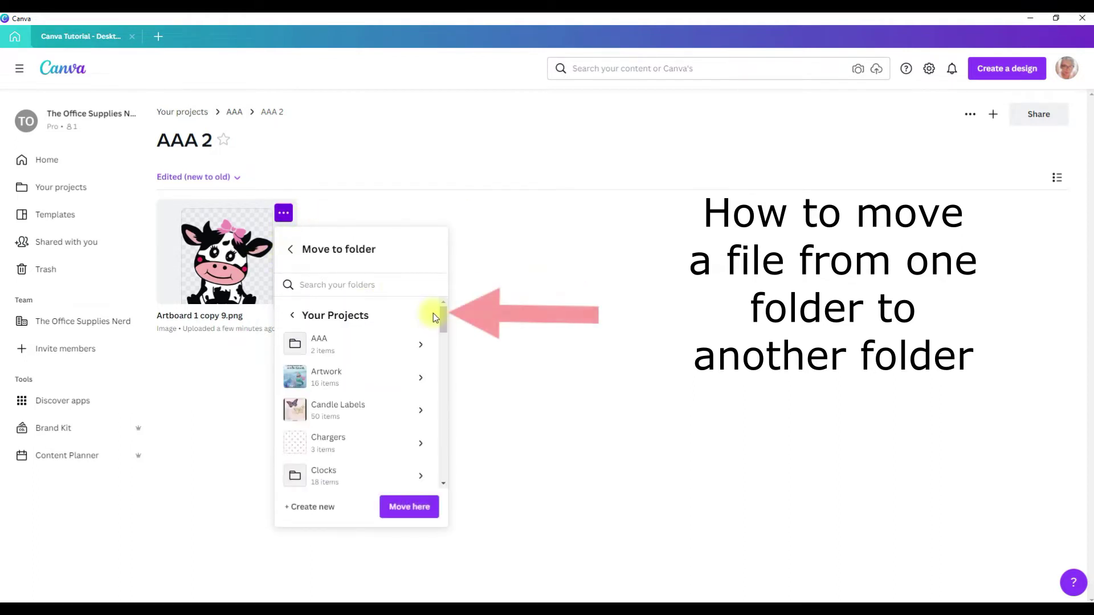
pyautogui.click(380, 348)
pyautogui.click(401, 507)
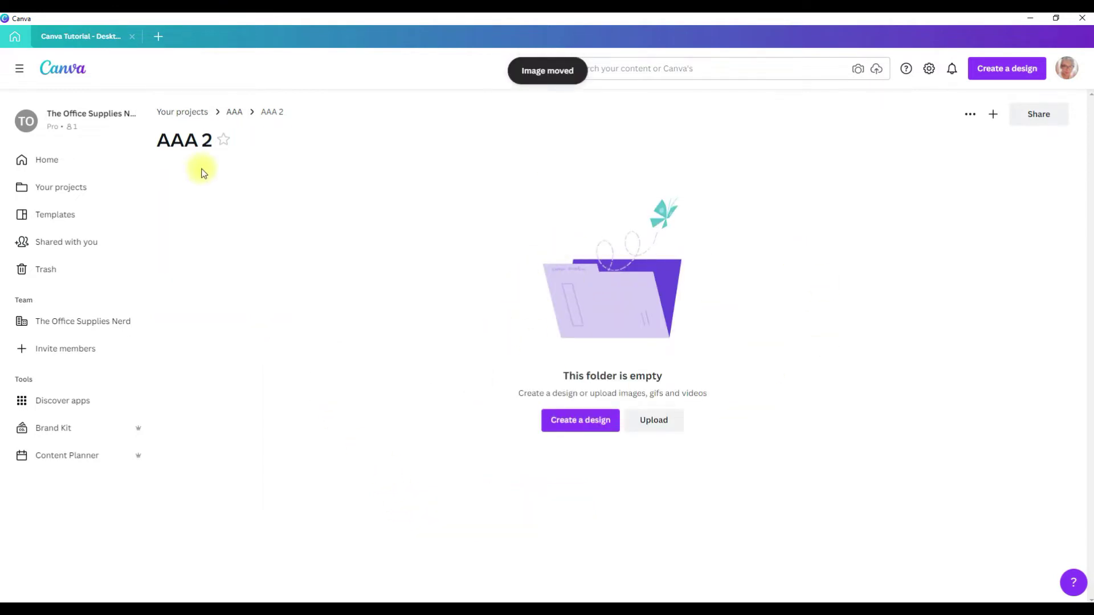
pyautogui.click(234, 112)
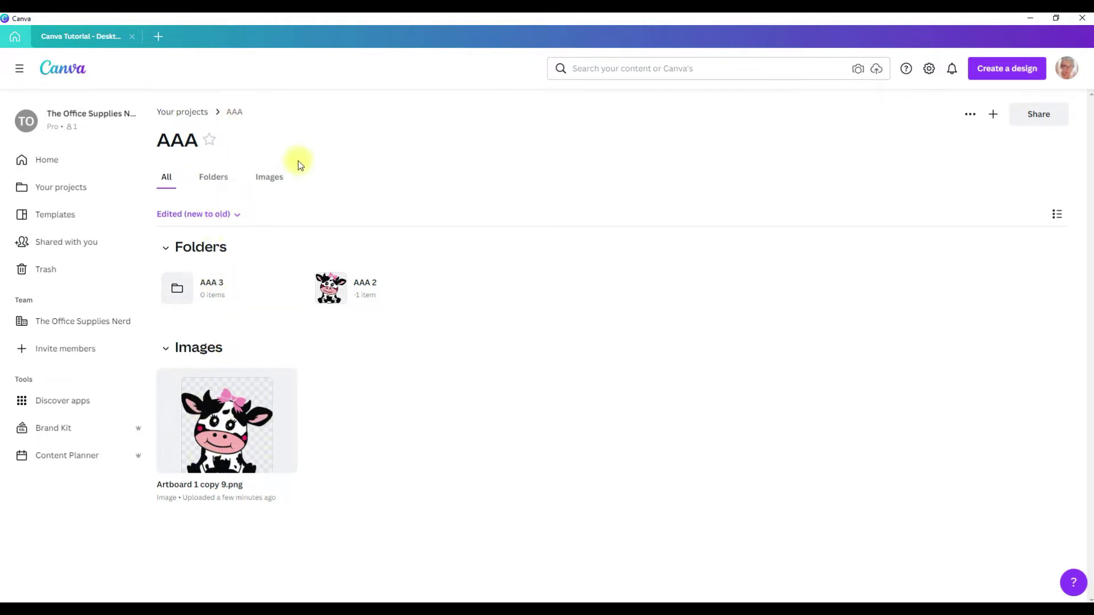
pyautogui.hotkey('alt', 'Left')
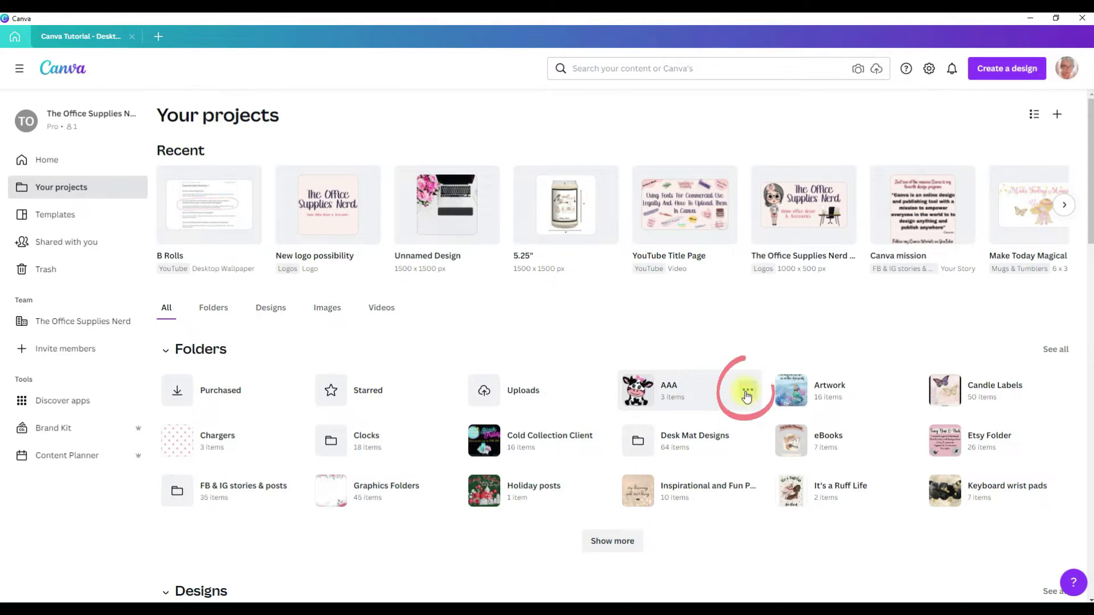
# - Rename the AAA folder to 'AA tutorial' from its options menu
pyautogui.click(746, 393)
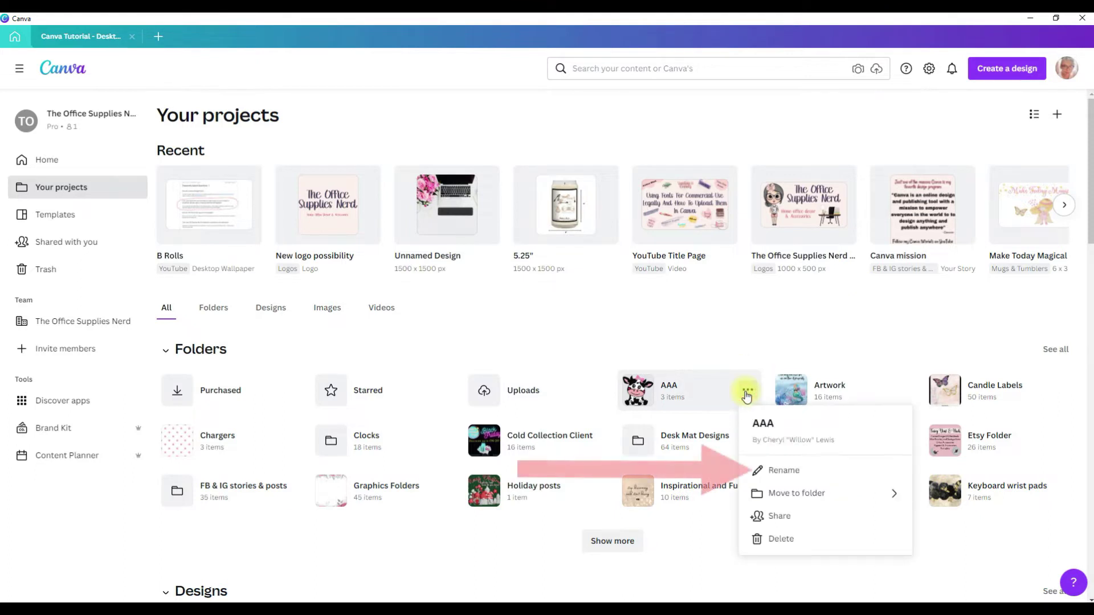
pyautogui.click(788, 472)
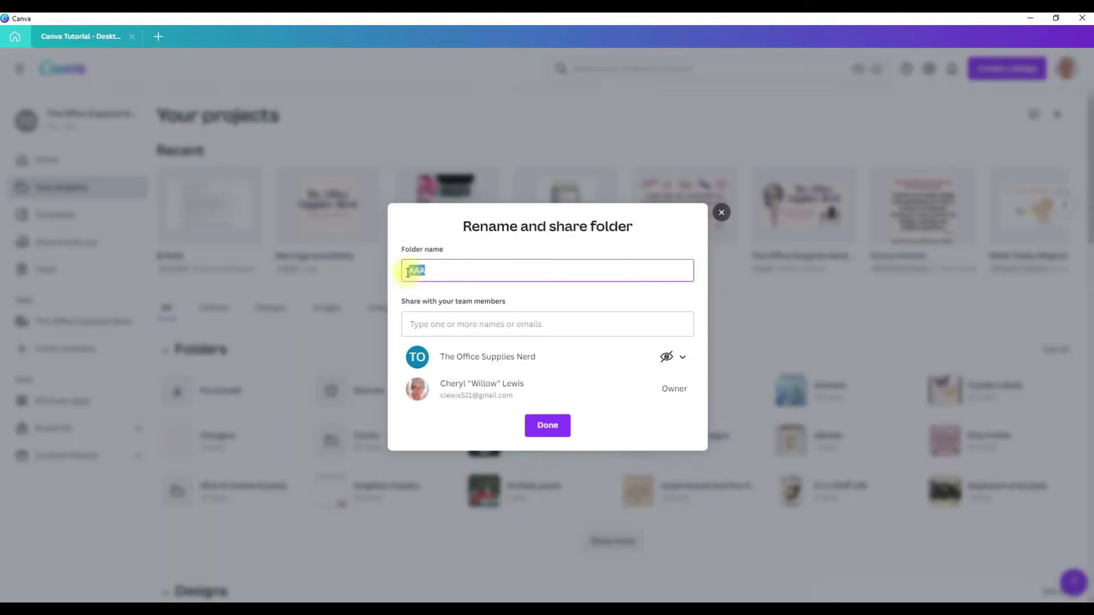
pyautogui.write('A')
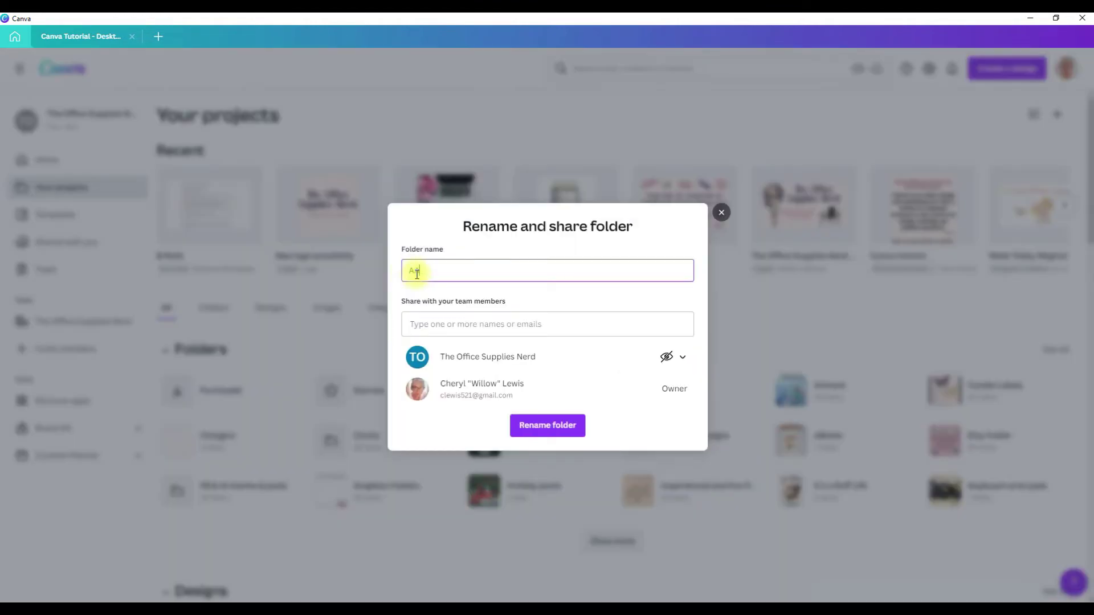
pyautogui.write('A tutorial')
pyautogui.click(551, 421)
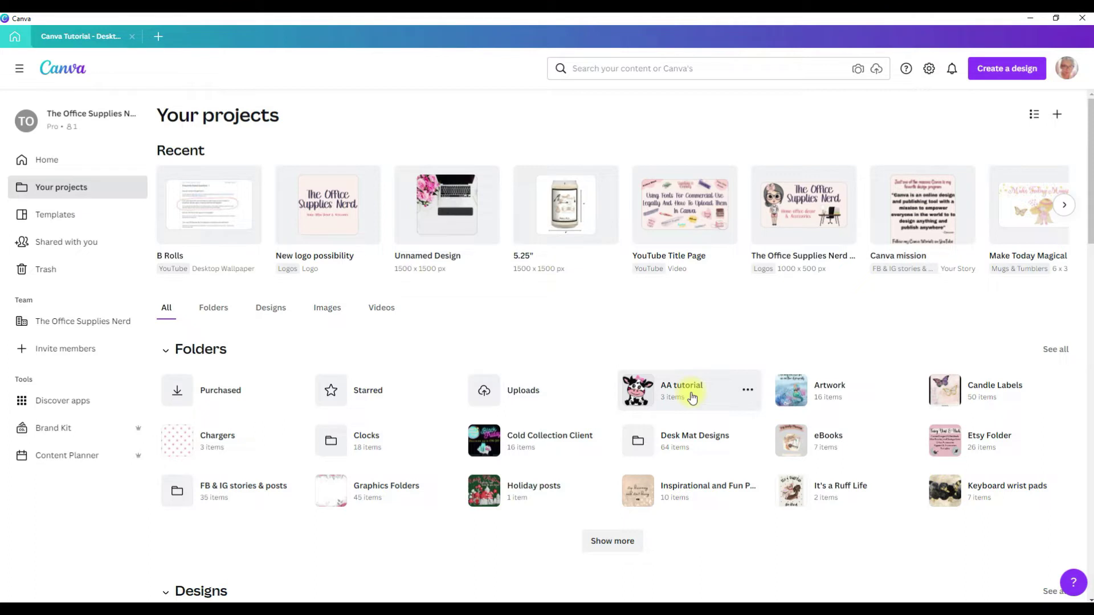
# - Attempt to delete the AA tutorial folder and dismiss the resulting warning
pyautogui.click(747, 390)
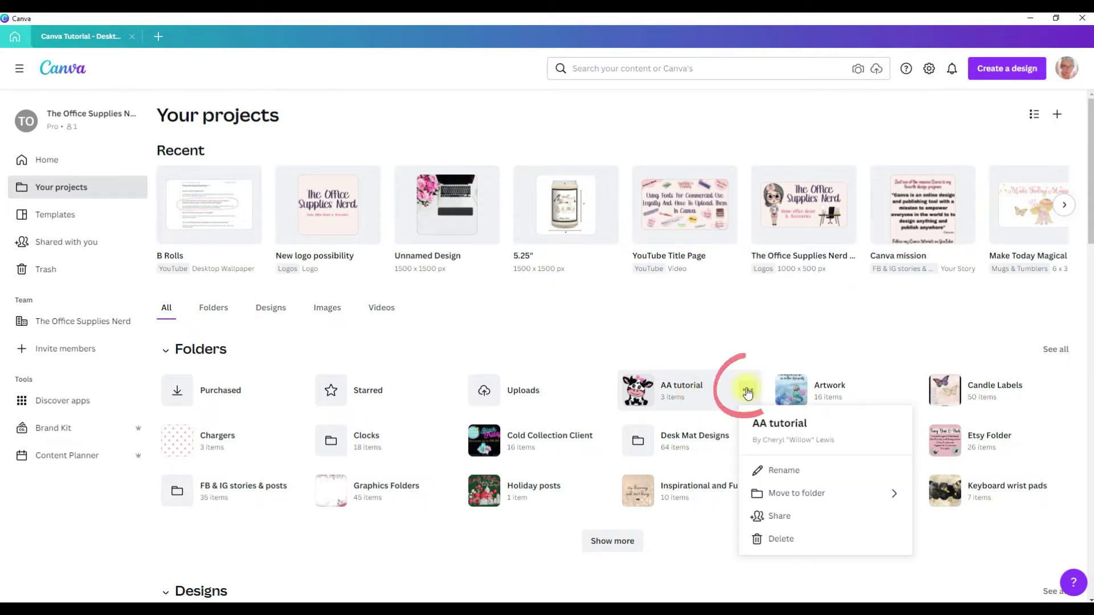
pyautogui.click(778, 540)
pyautogui.click(662, 362)
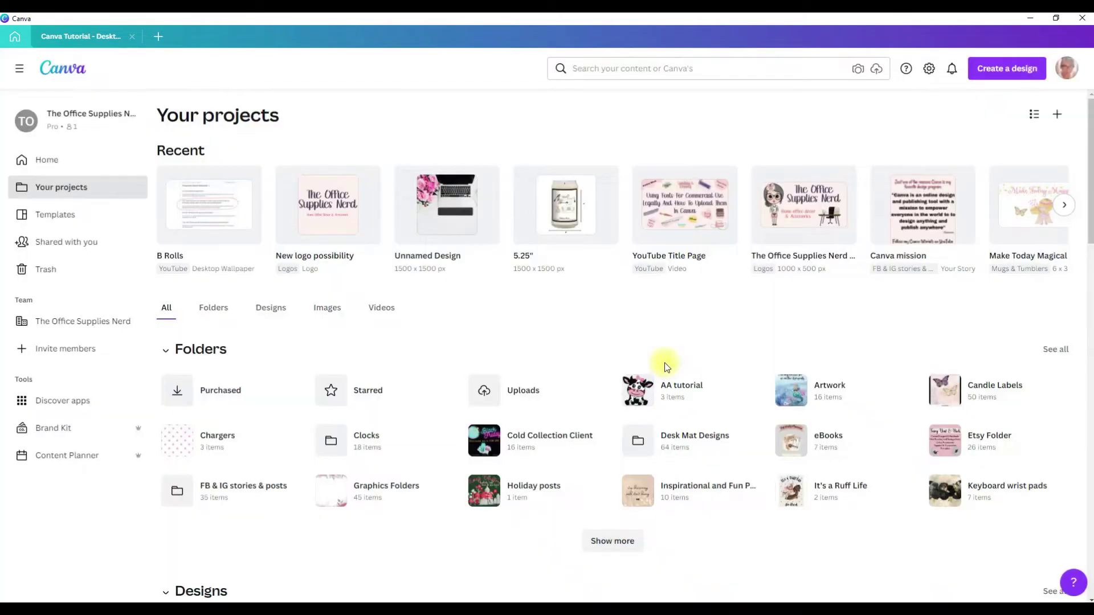
# - Inside AA tutorial, delete the AAA 2 and AAA 3 subfolders
pyautogui.click(673, 392)
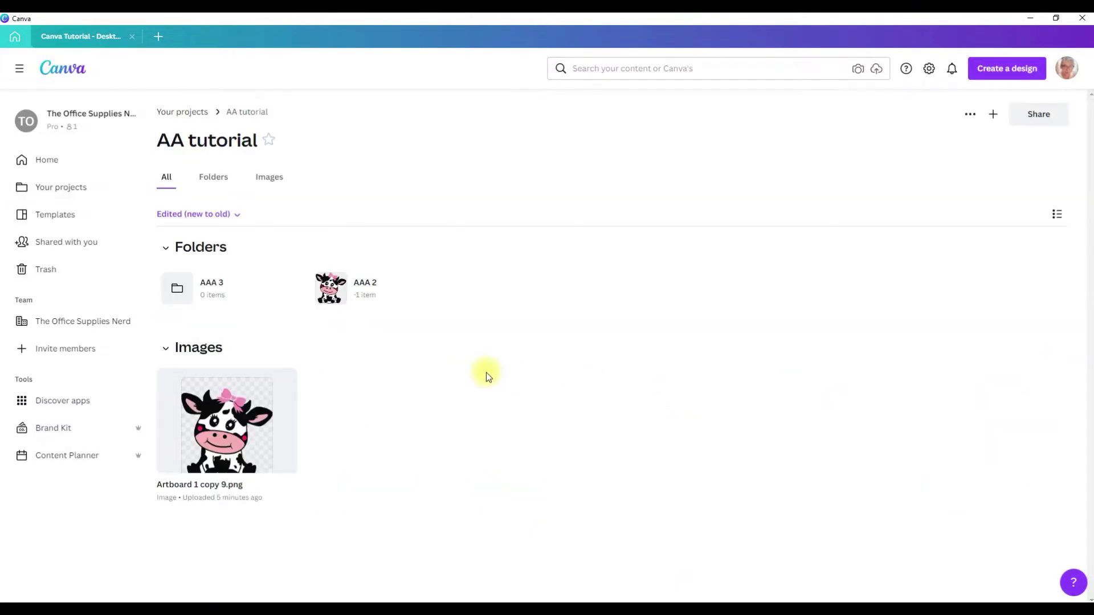
pyautogui.click(439, 290)
pyautogui.click(454, 434)
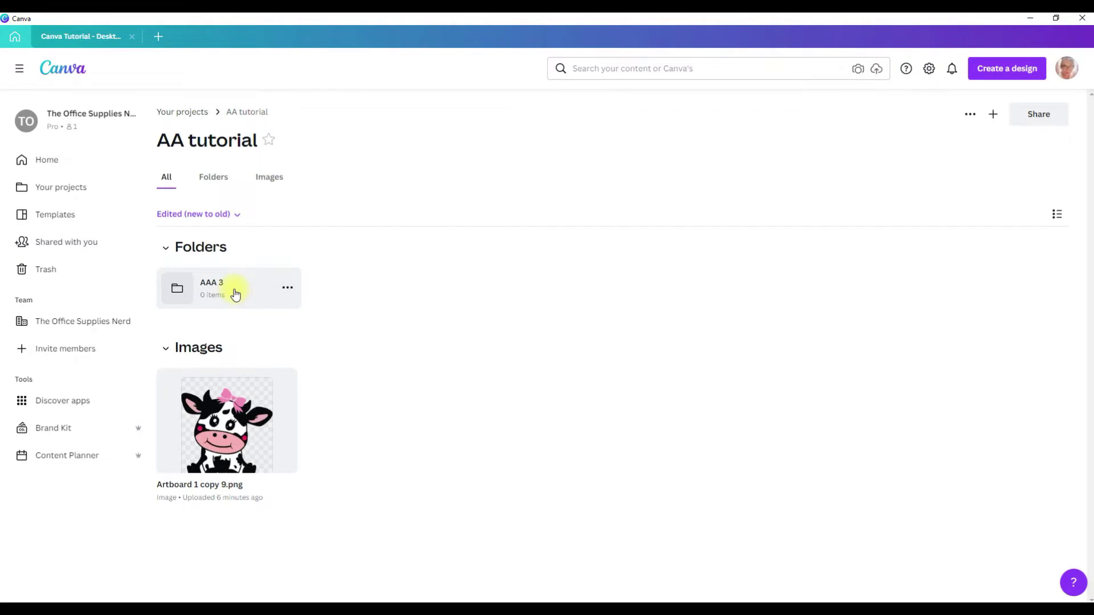
pyautogui.click(287, 291)
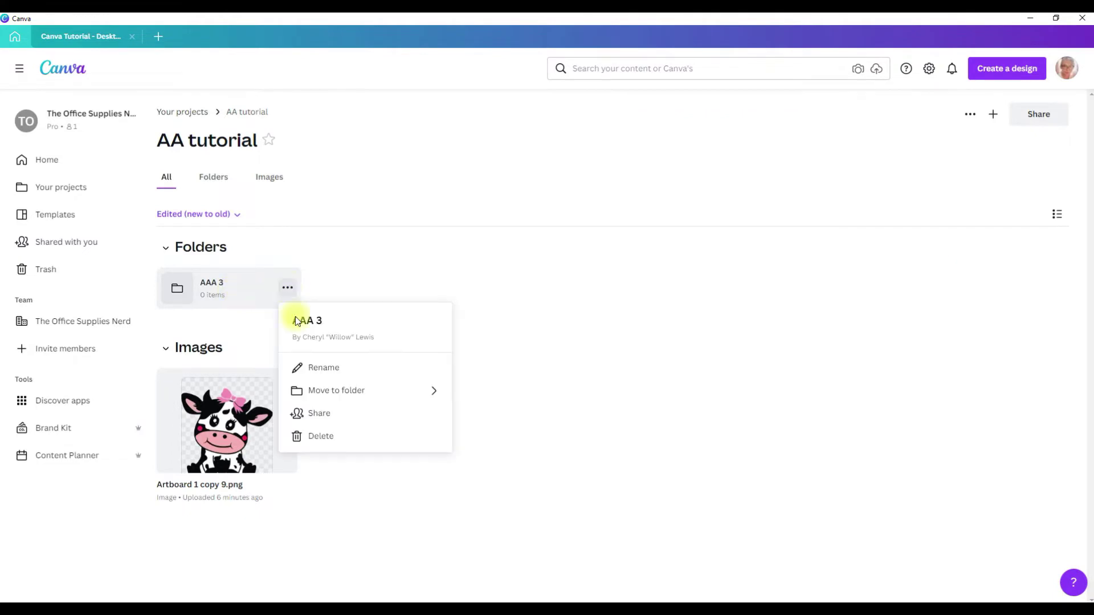
pyautogui.click(311, 438)
# - Back on Your projects, choose Delete on the AA tutorial folder again
pyautogui.hotkey('alt', 'Left')
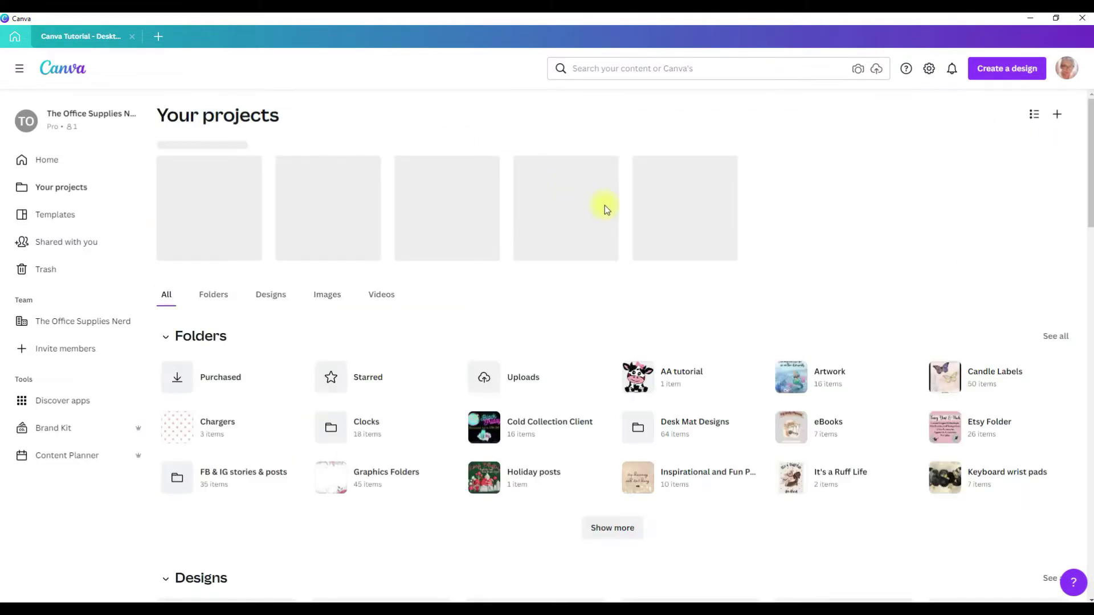
pyautogui.click(747, 391)
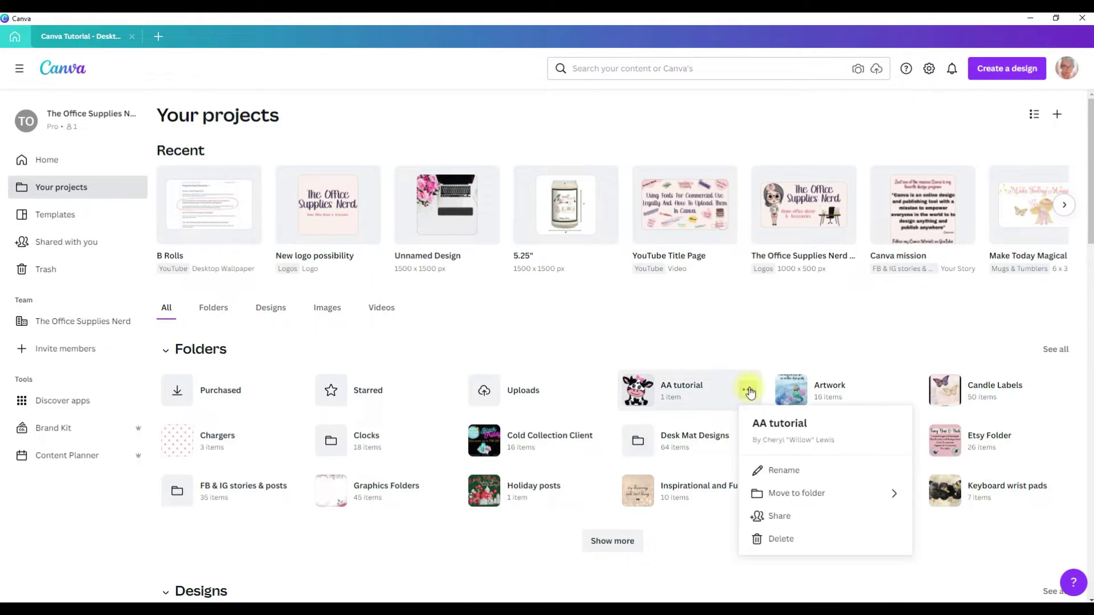
pyautogui.click(769, 539)
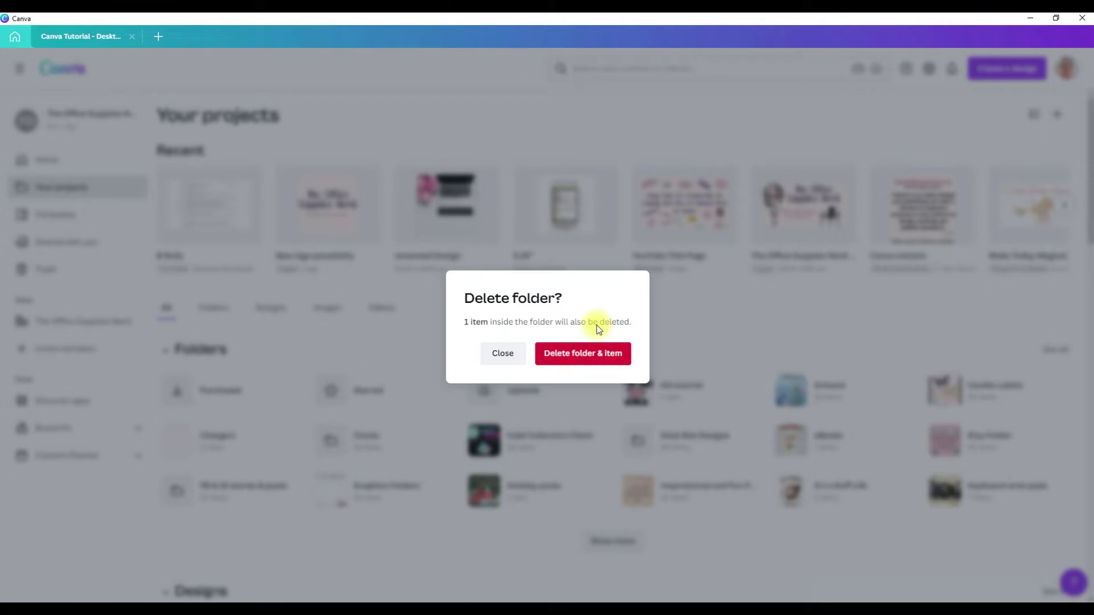
# - Confirm deleting AA tutorial with its item, then switch to the Canva Tutorial design
pyautogui.click(584, 355)
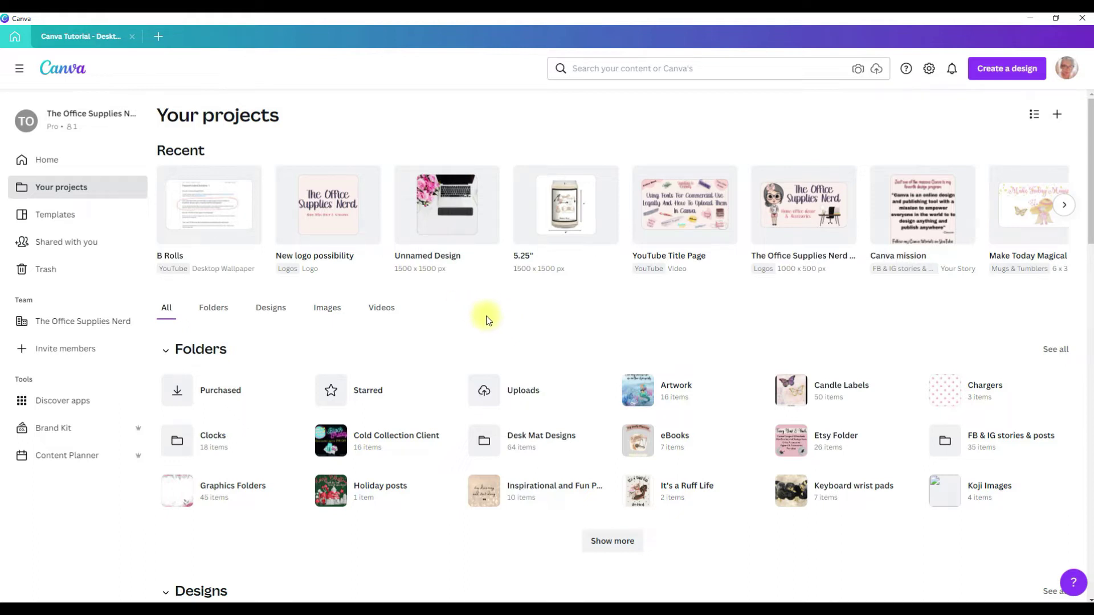
pyautogui.click(92, 38)
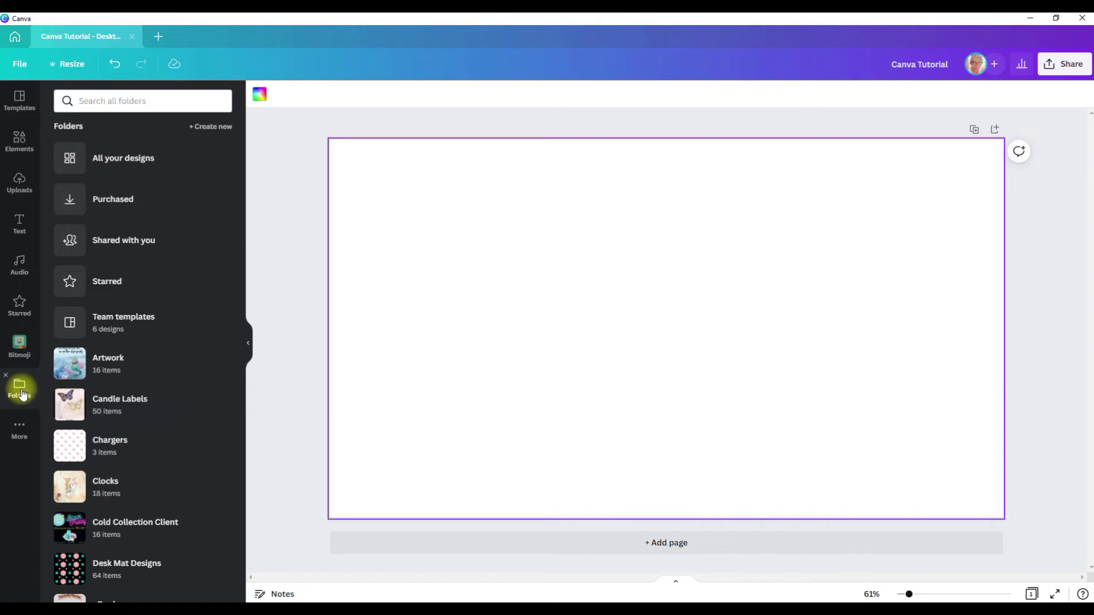
# - In the editor's Folders panel, open Graphics Folders, see all subfolders, and open Rainbows Clouds Sunshine
pyautogui.scroll(-6, 188, 208)
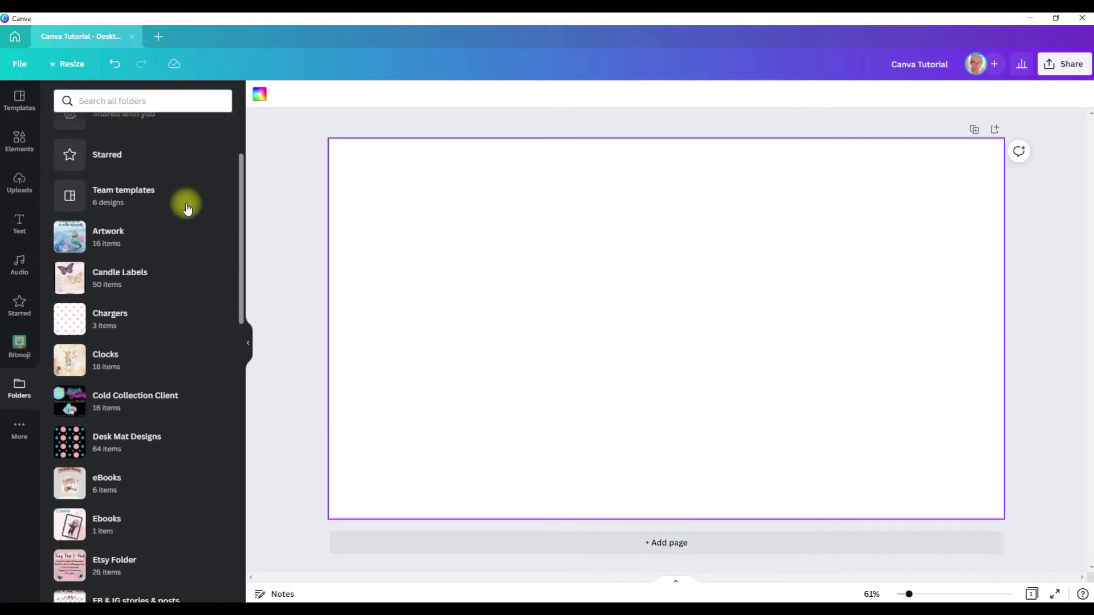
pyautogui.scroll(-12, 187, 208)
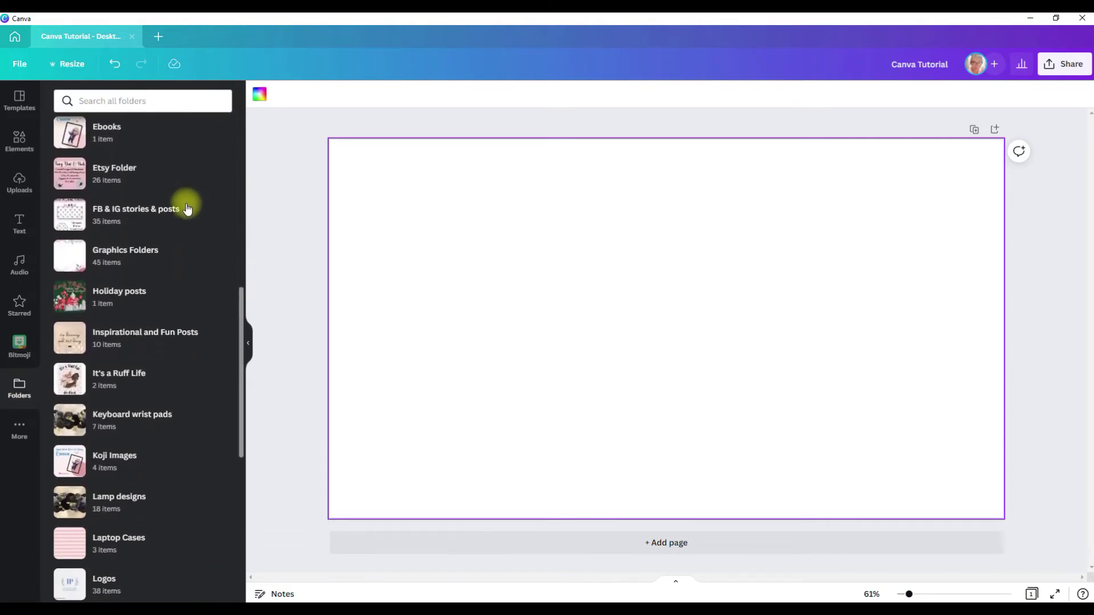
pyautogui.scroll(-2, 183, 213)
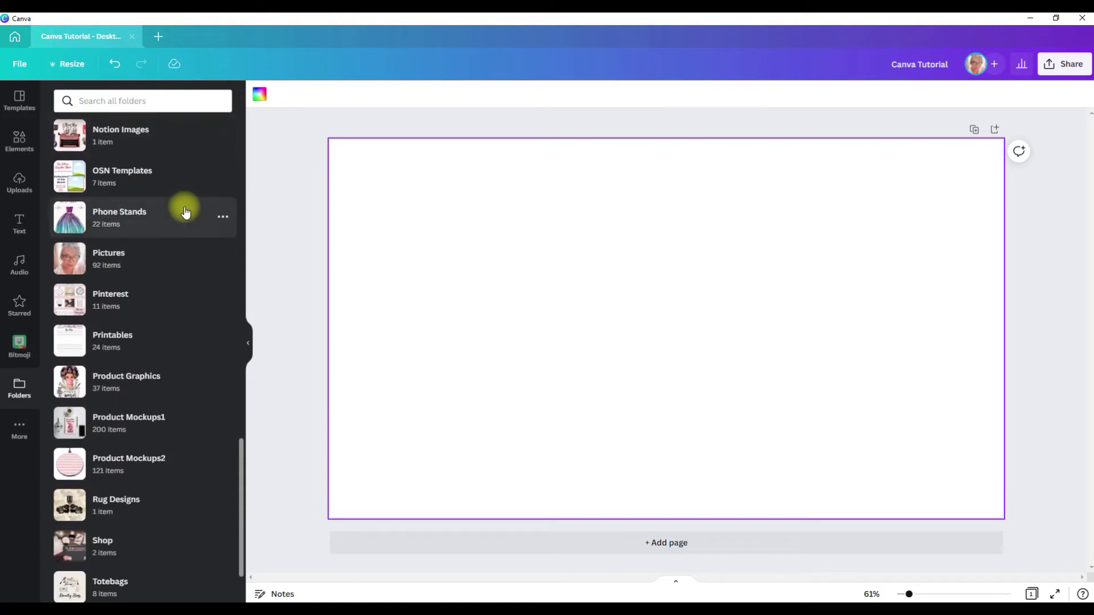
pyautogui.scroll(10, 151, 408)
pyautogui.click(152, 409)
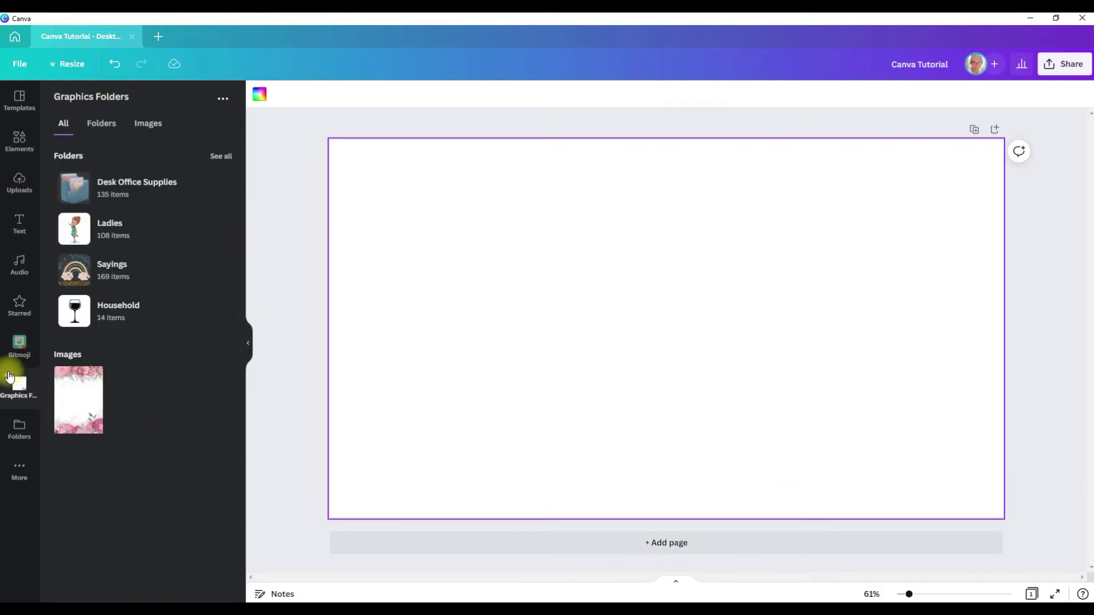
pyautogui.moveTo(18, 383)
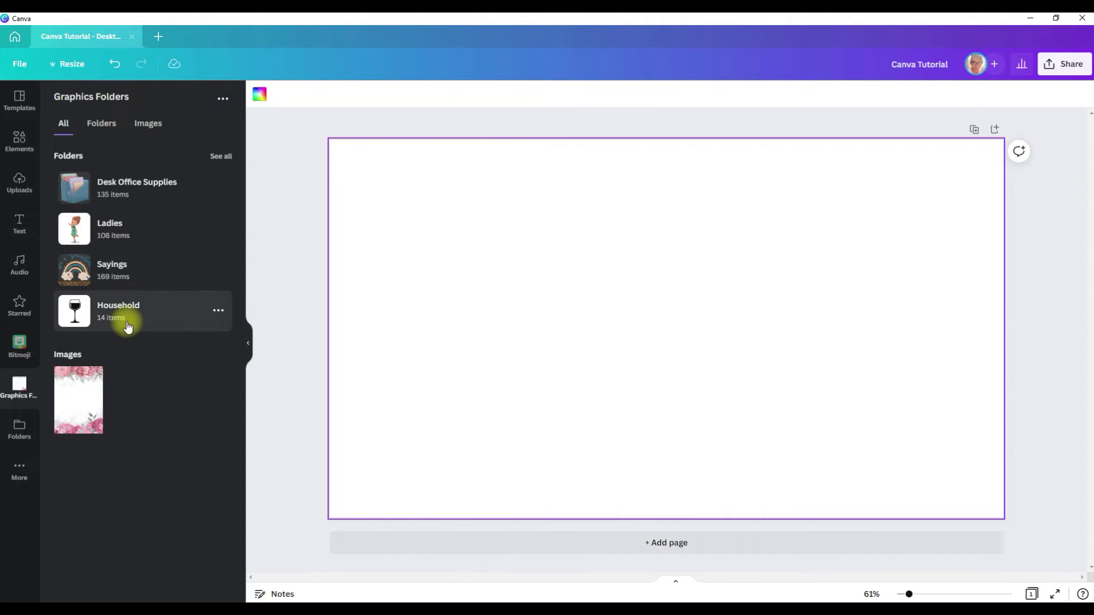
pyautogui.click(221, 157)
pyautogui.scroll(-4, 220, 164)
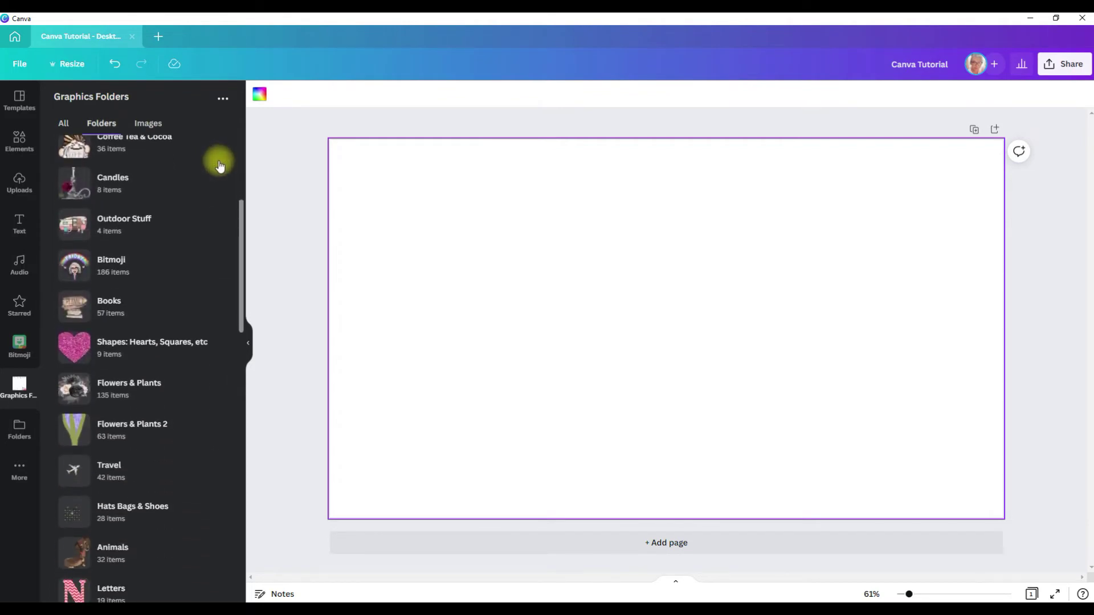
pyautogui.click(146, 215)
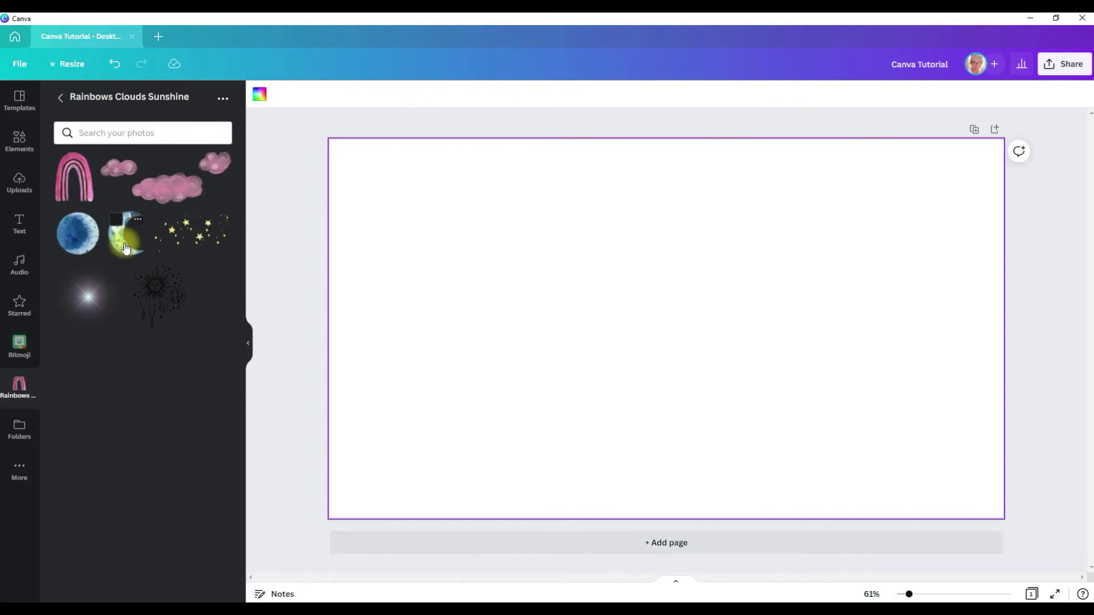
# - Add the pink watercolour rainbow, then open Graphics Folders > Ladies for the grey-haired girl with a mug
pyautogui.click(85, 183)
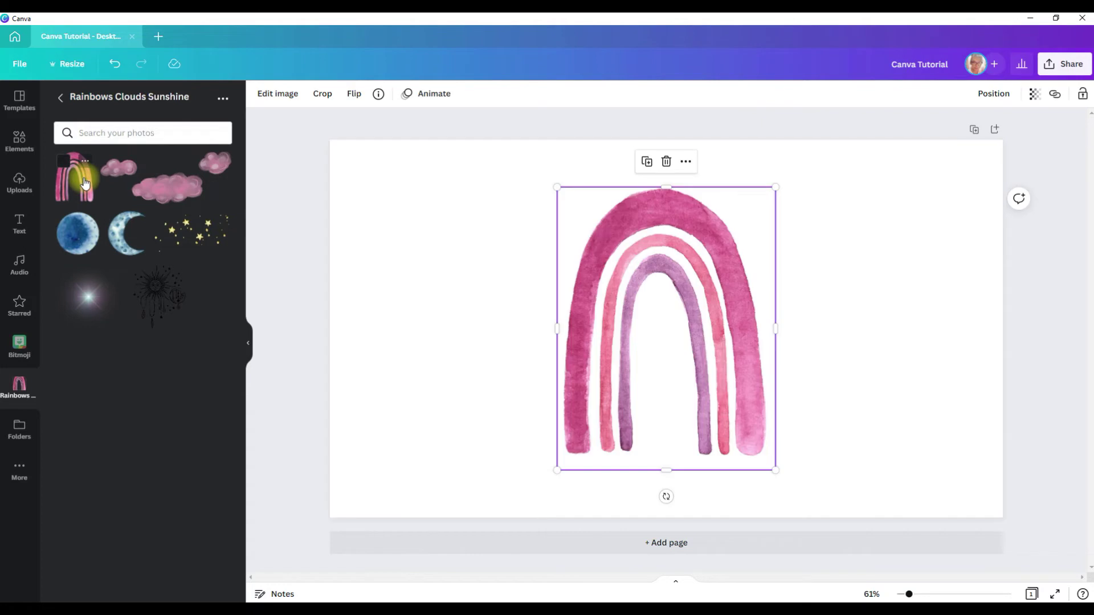
pyautogui.click(831, 270)
pyautogui.click(15, 144)
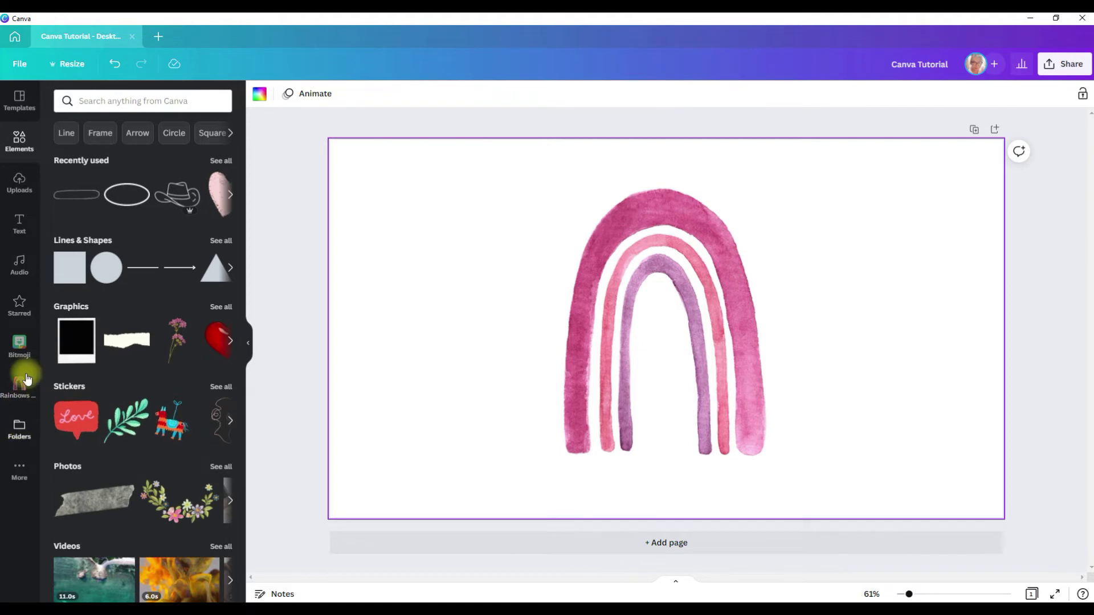
pyautogui.click(20, 427)
pyautogui.click(139, 414)
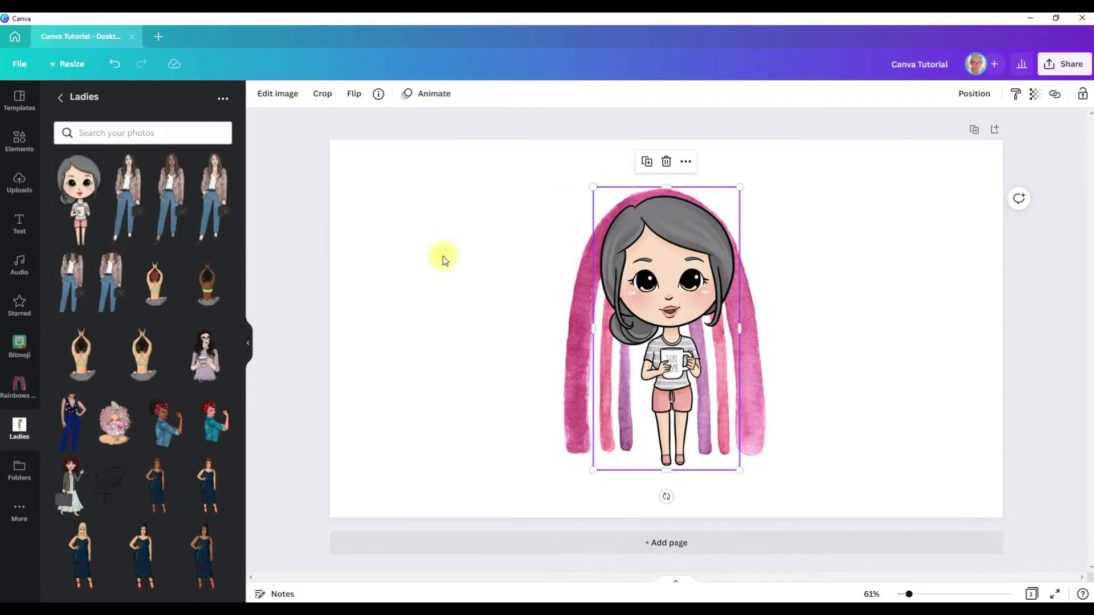
pyautogui.click(19, 143)
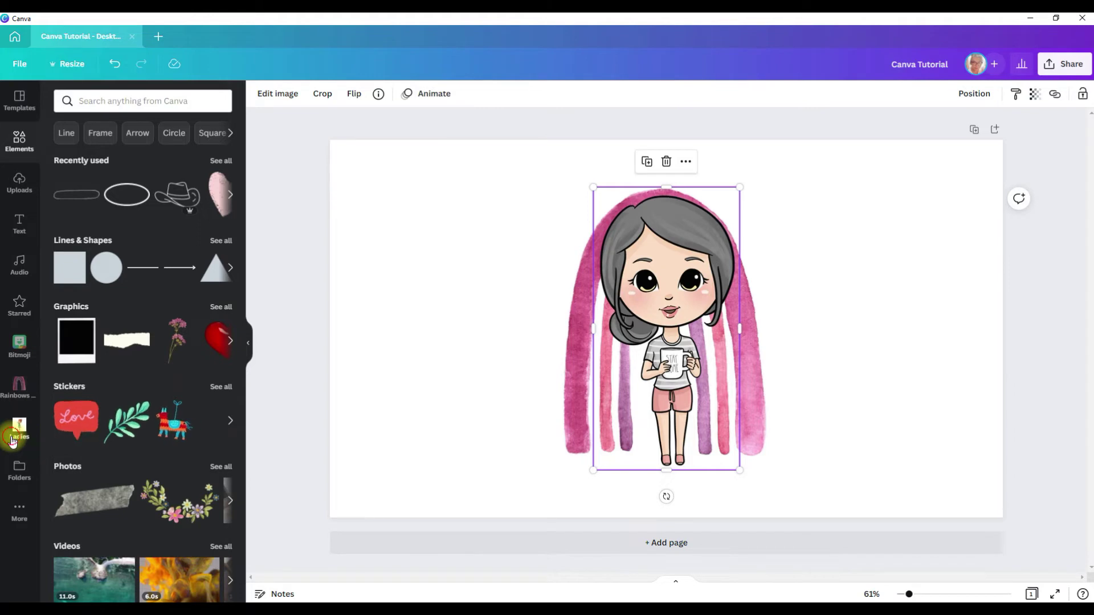
pyautogui.click(13, 440)
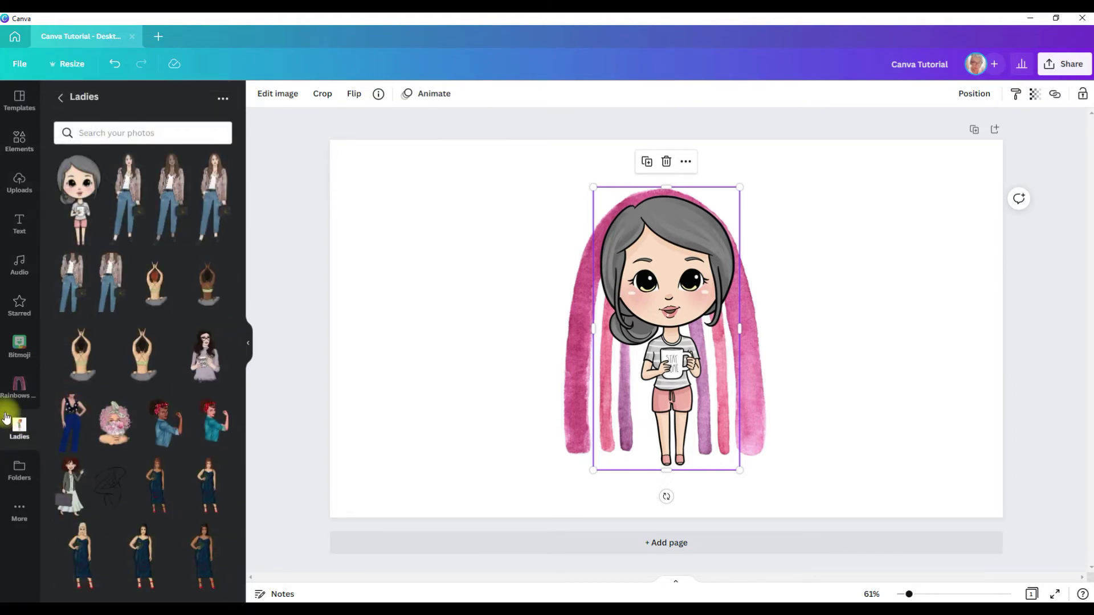
# - Remove the Ladies folder from the editor sidebar and return to Your projects' folder list
pyautogui.click(7, 419)
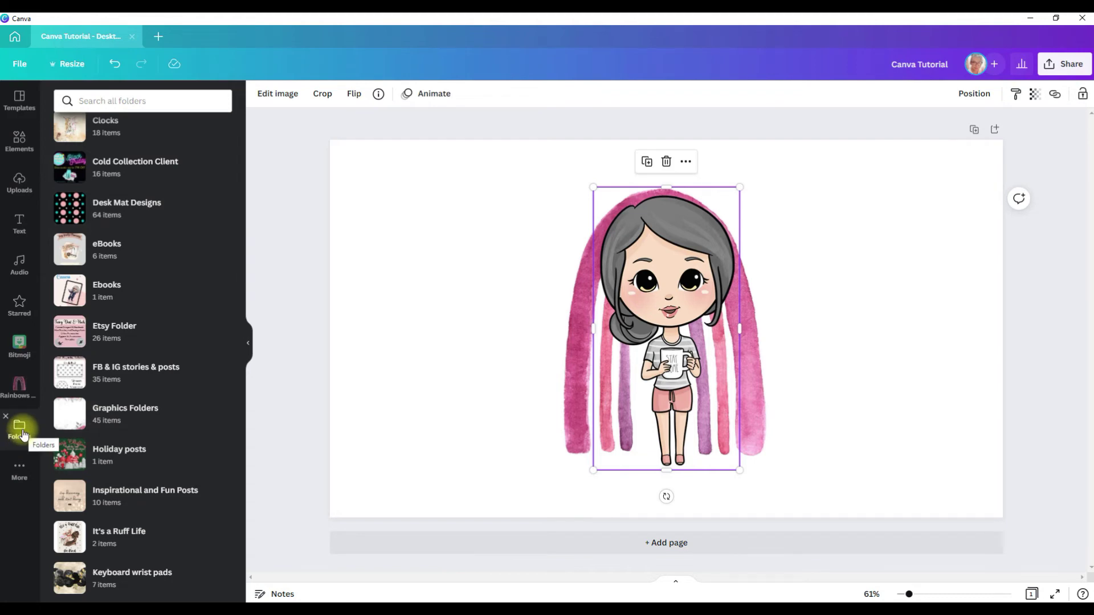
pyautogui.click(8, 386)
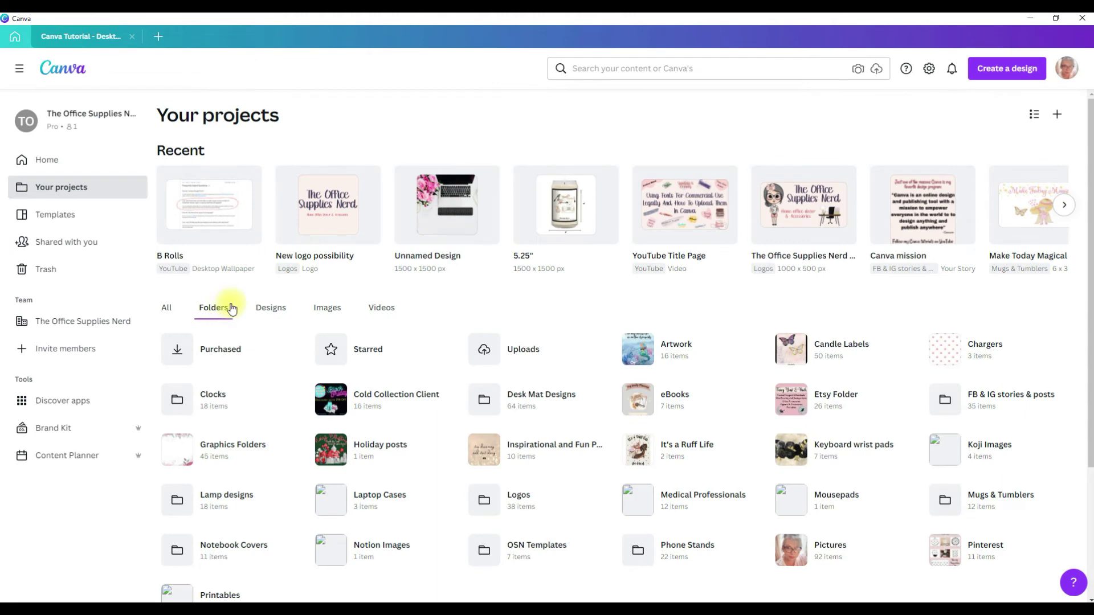
# - Scroll the project folders list down to Totebags, Website & Blog Graphics and YouTube
pyautogui.scroll(-1, 521, 322)
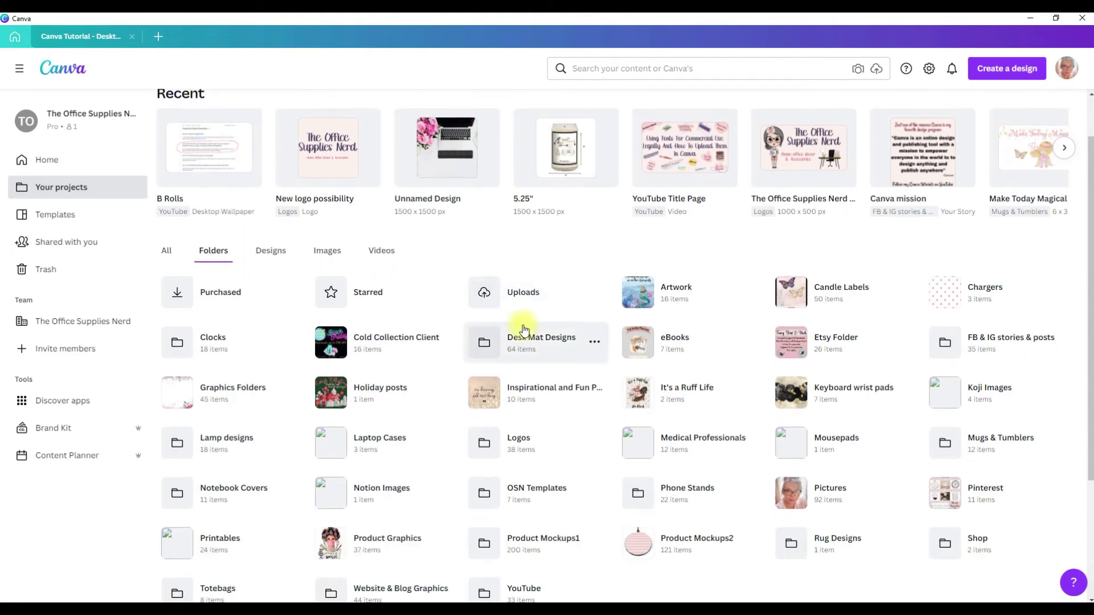
pyautogui.scroll(-1, 523, 329)
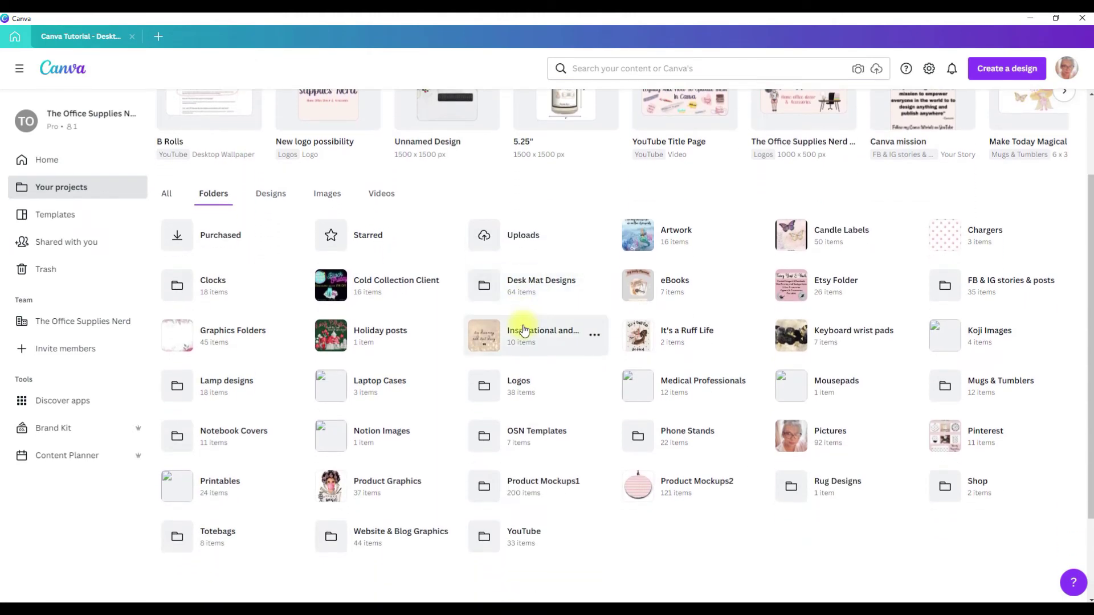